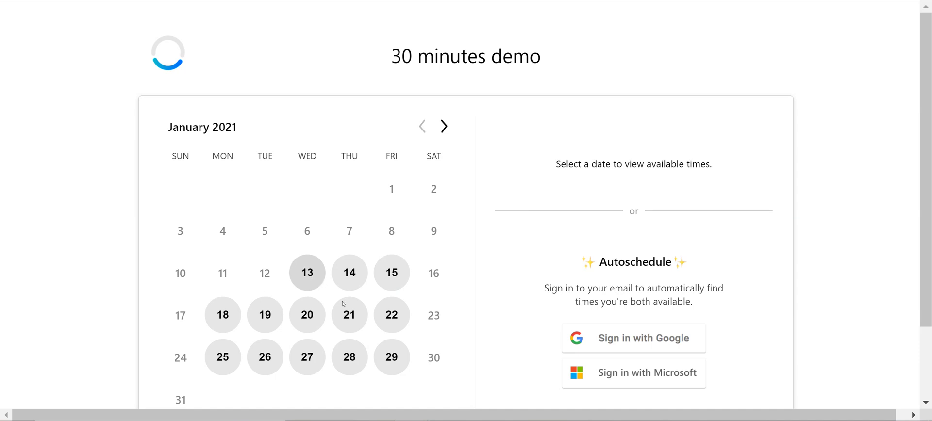
- Pick the 1:30 PM slot on Thursday, January 21, 2021 and confirm it
click(345, 308)
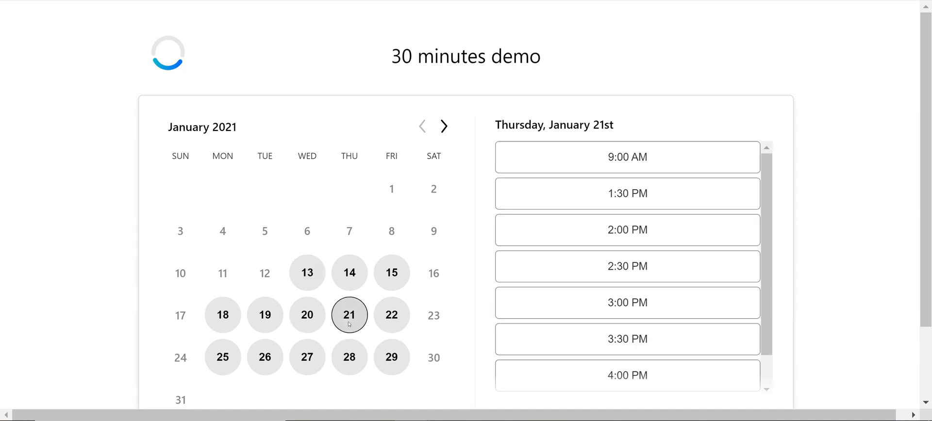
click(596, 201)
click(695, 194)
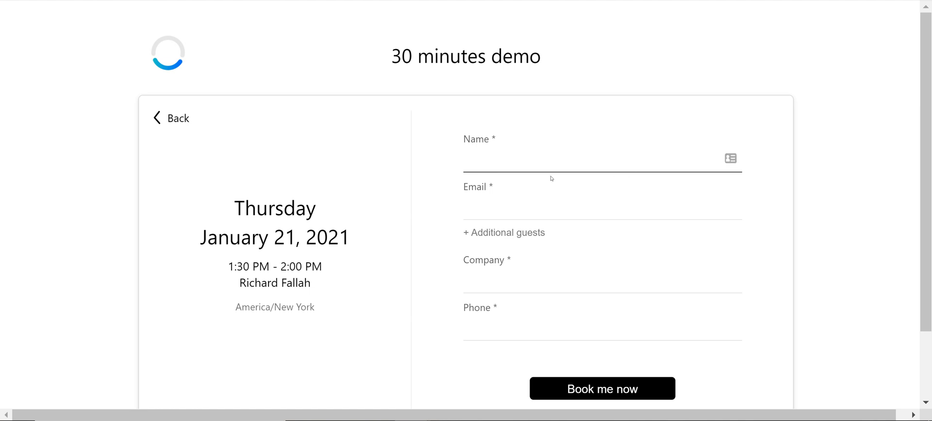
- Scroll through the booking details form for the January 21, 1:30 PM slot
scroll(576, 280, down, 2)
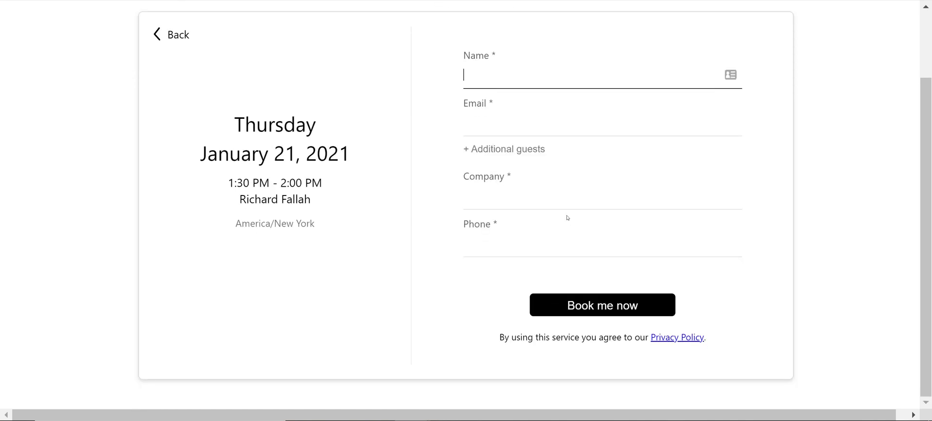
scroll(568, 217, up, 2)
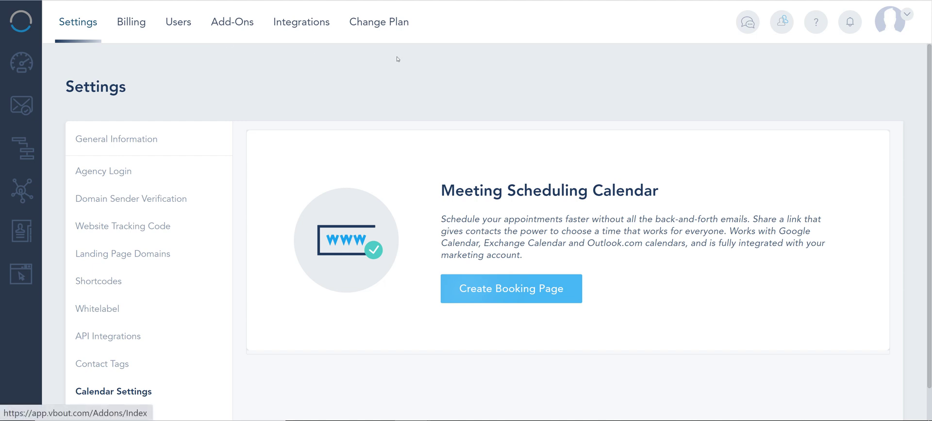
- Open Add Ons from the account menu and browse the add-on cards
click(901, 16)
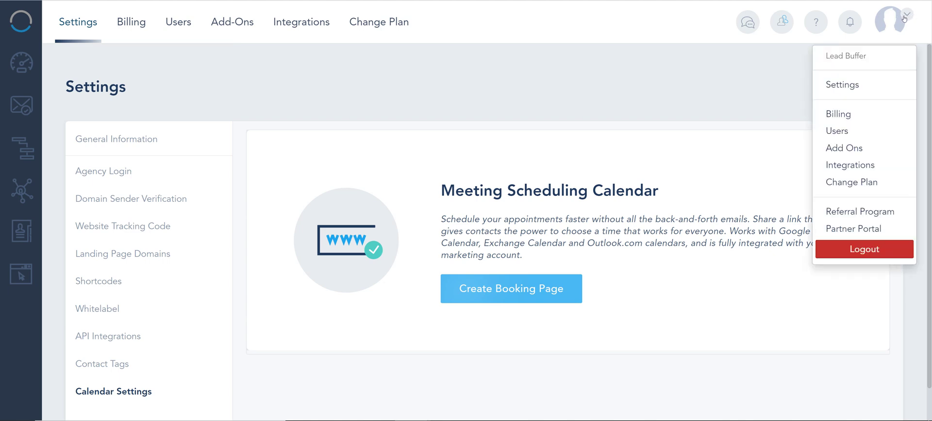
click(841, 152)
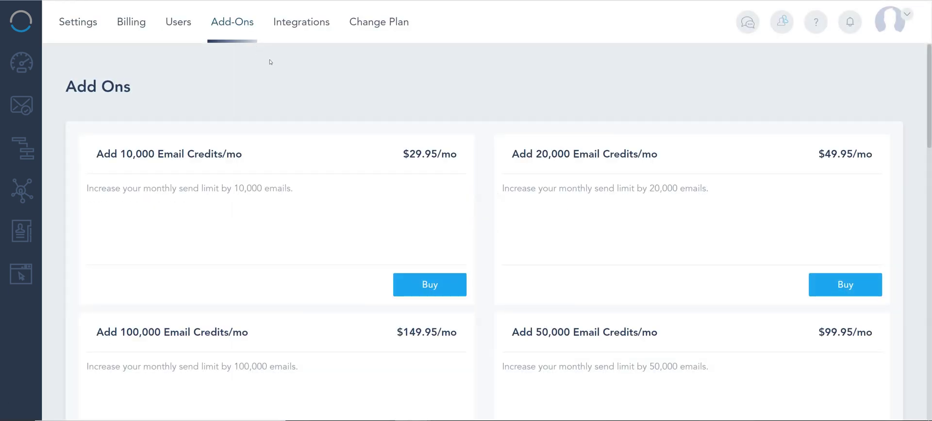
scroll(406, 192, down, 9)
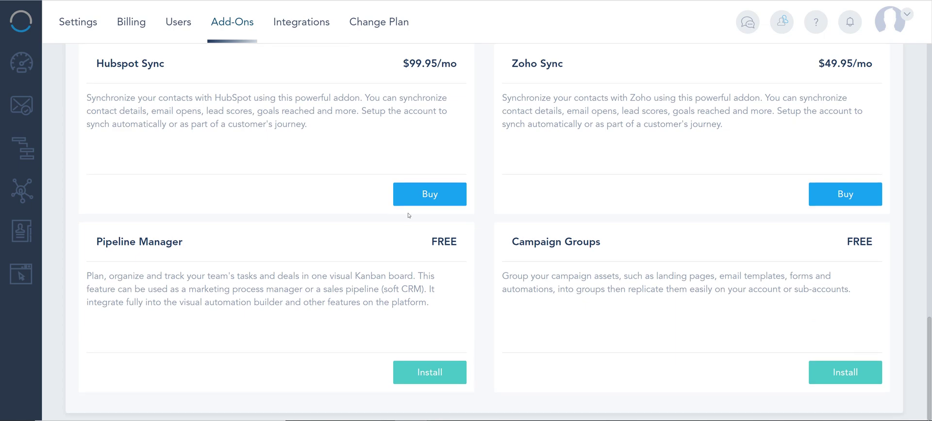
scroll(239, 333, up, 9)
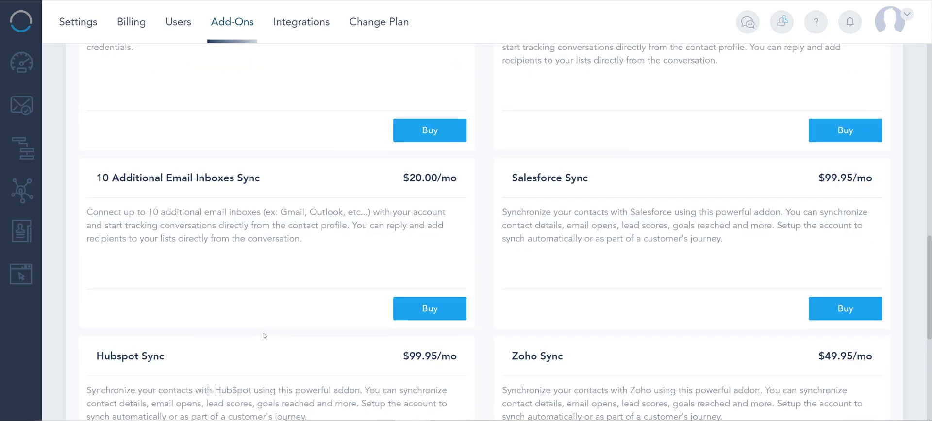
scroll(264, 335, up, 8)
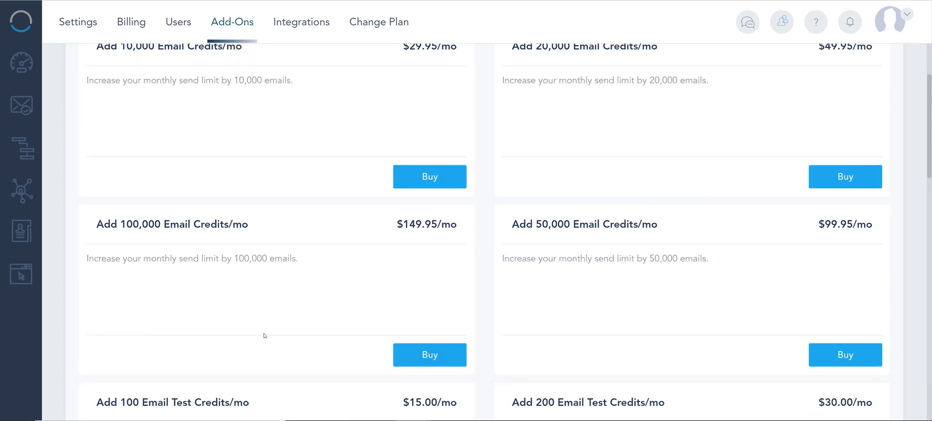
scroll(265, 335, down, 4)
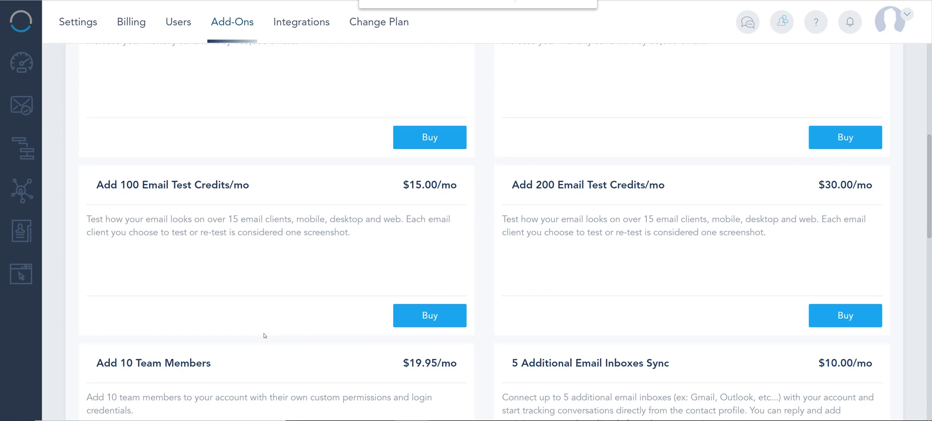
scroll(285, 276, up, 6)
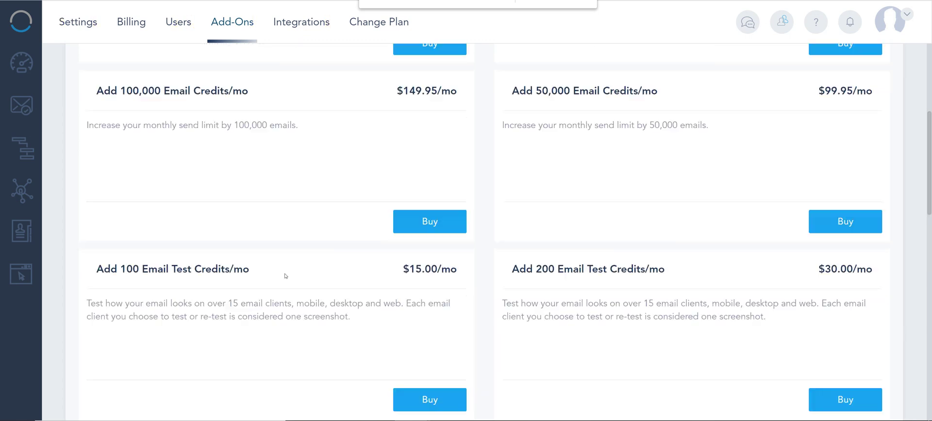
scroll(286, 275, down, 13)
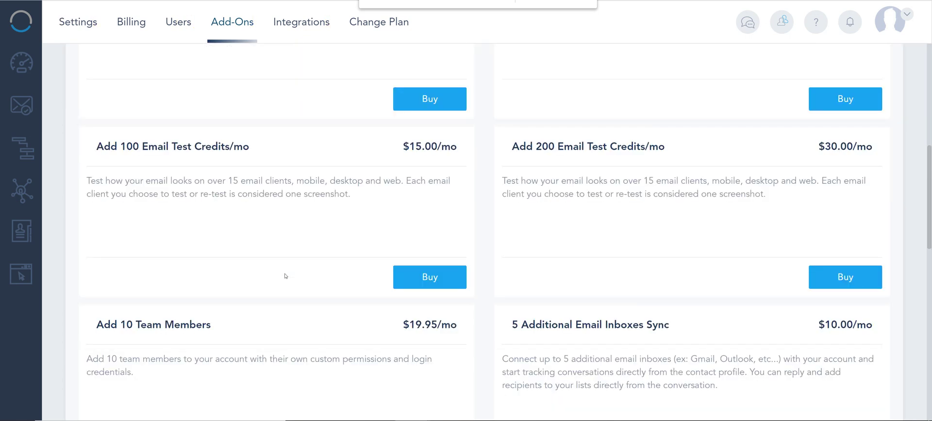
scroll(285, 276, down, 5)
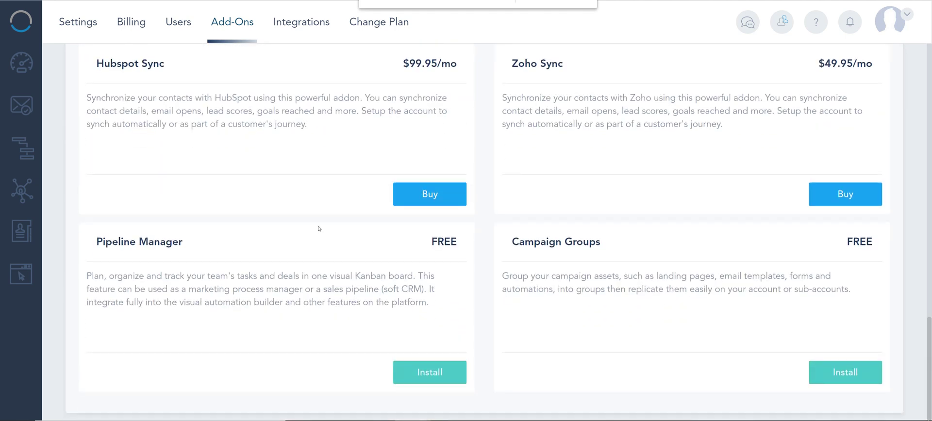
- Go back to account settings and open the General Information profile page
click(81, 24)
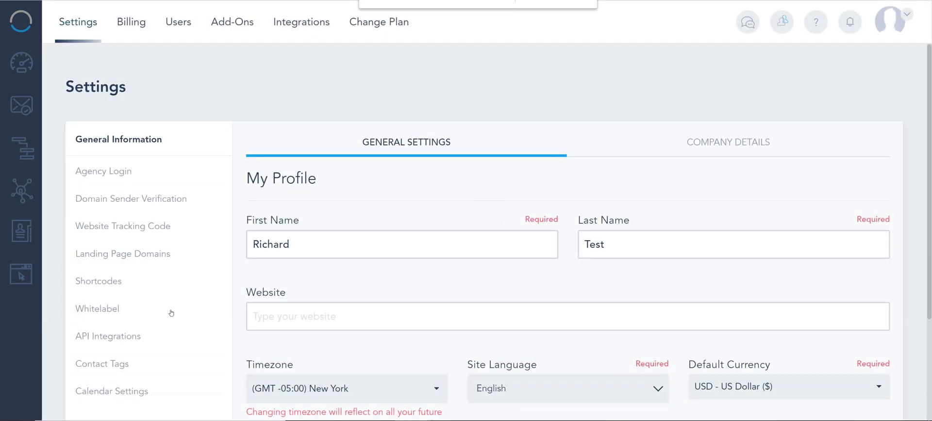
scroll(112, 322, down, 3)
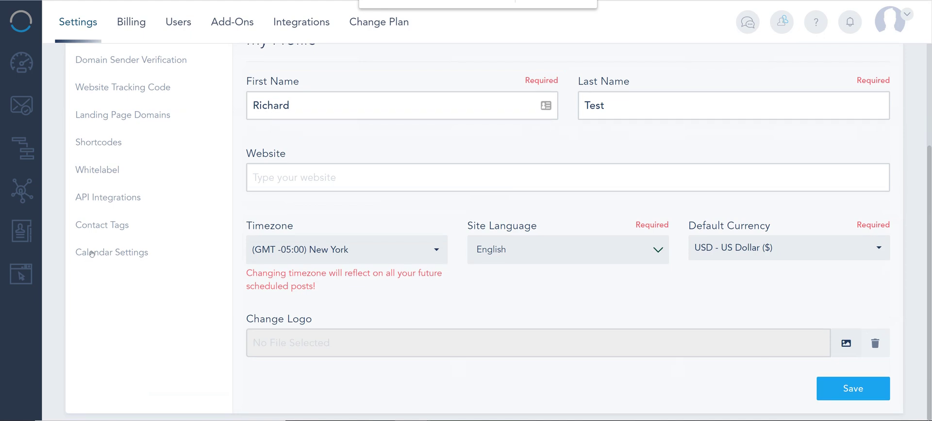
click(90, 255)
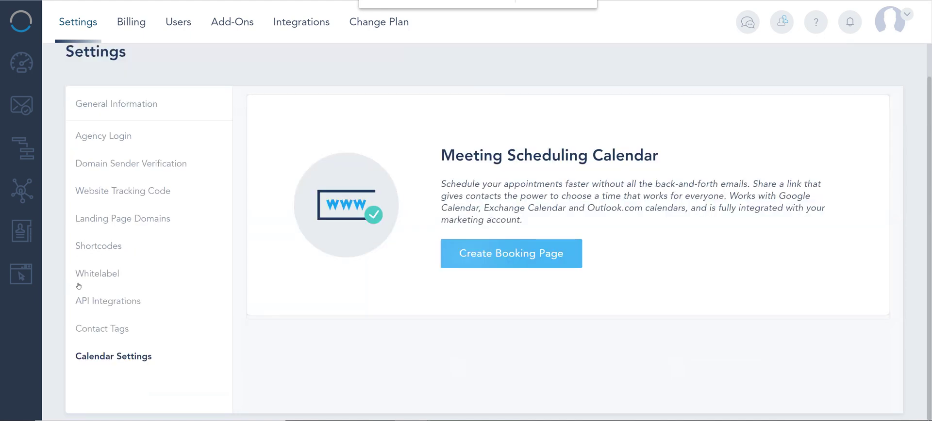
click(107, 104)
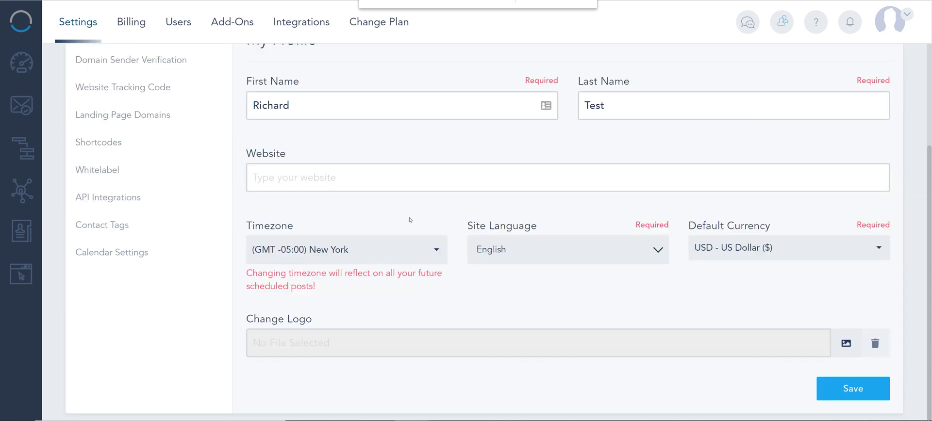
- Set the profile logo to circle.png from File Manager and save the profile
click(846, 343)
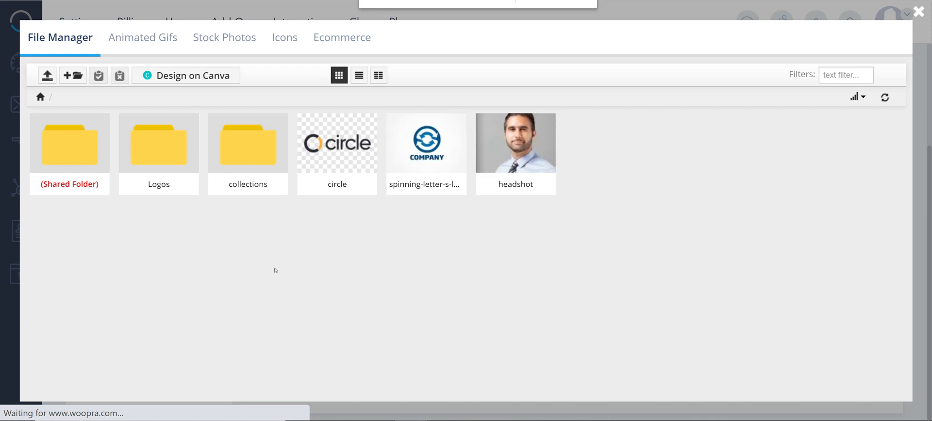
click(336, 143)
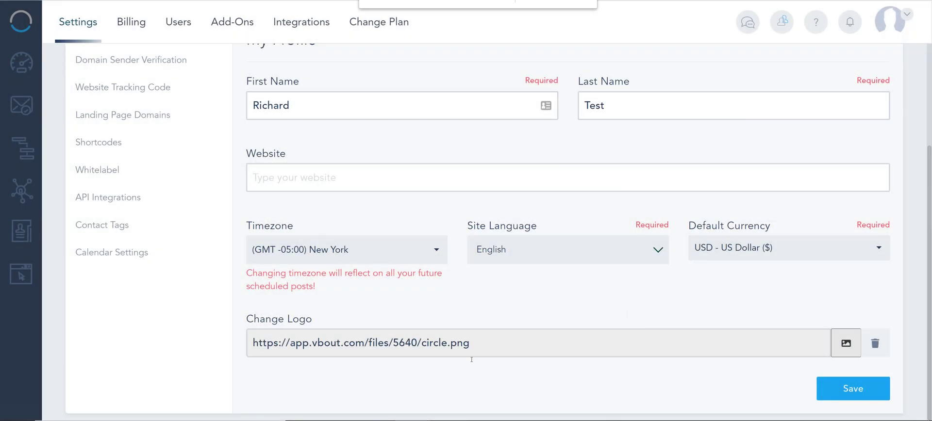
click(852, 387)
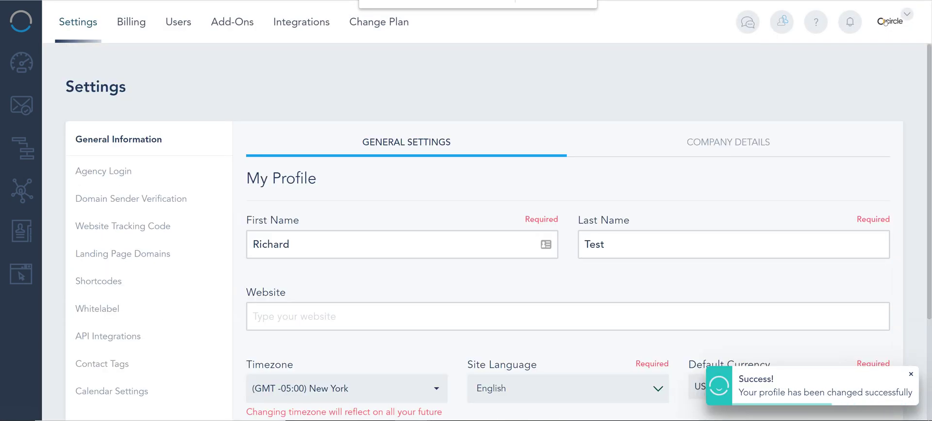
scroll(198, 297, down, 2)
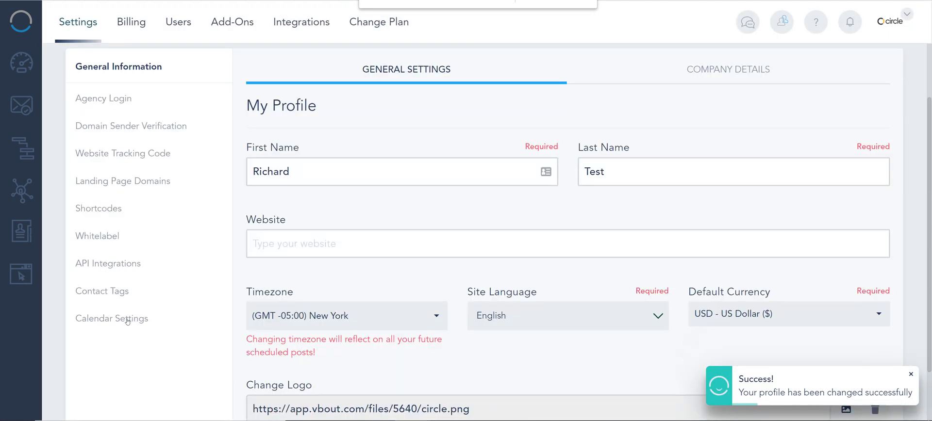
- From Calendar Settings, start a new page with Create Booking Page
click(128, 320)
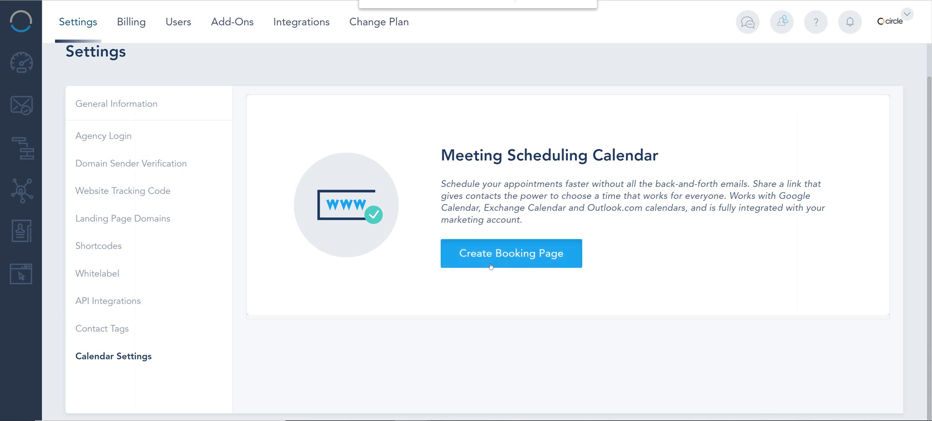
click(905, 20)
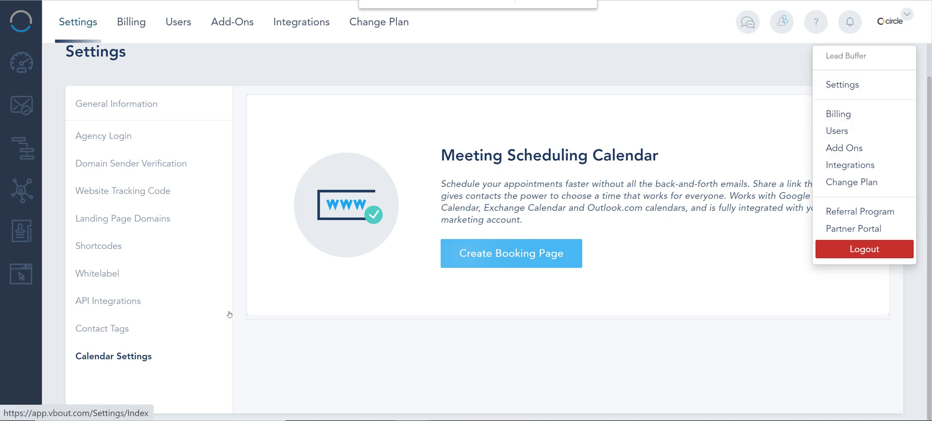
click(514, 199)
click(499, 251)
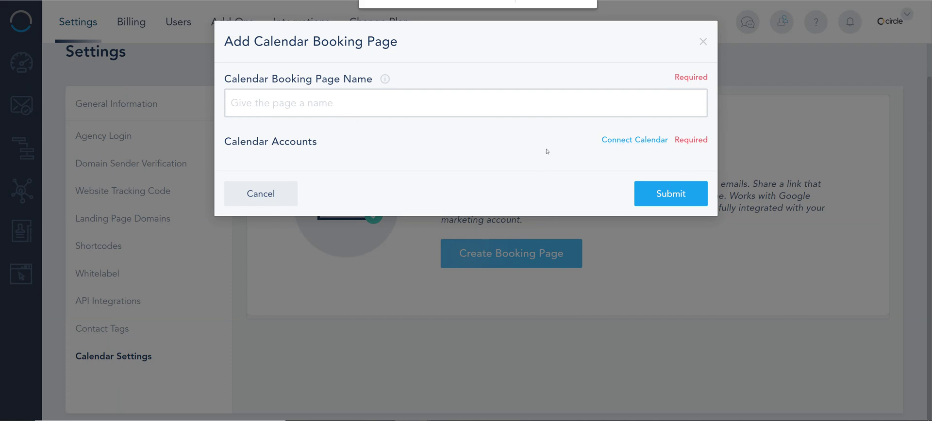
- Open Manage Connections for the booking page and choose 'Connect your Calendar'
click(617, 139)
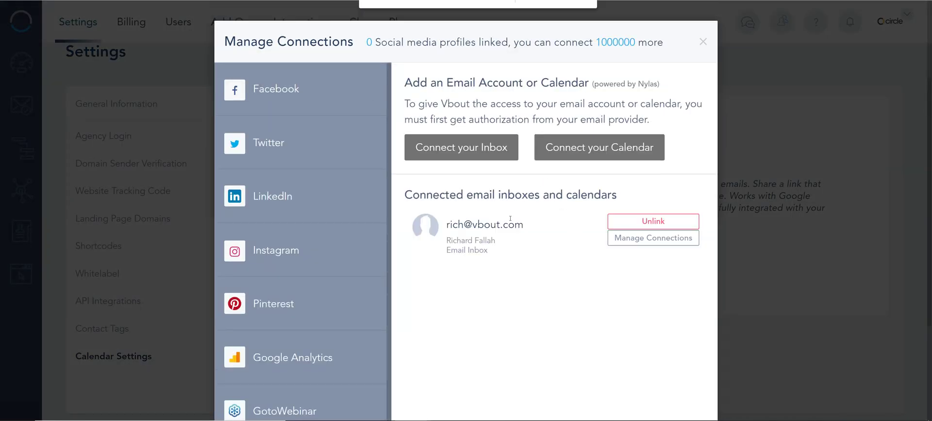
scroll(435, 253, down, 2)
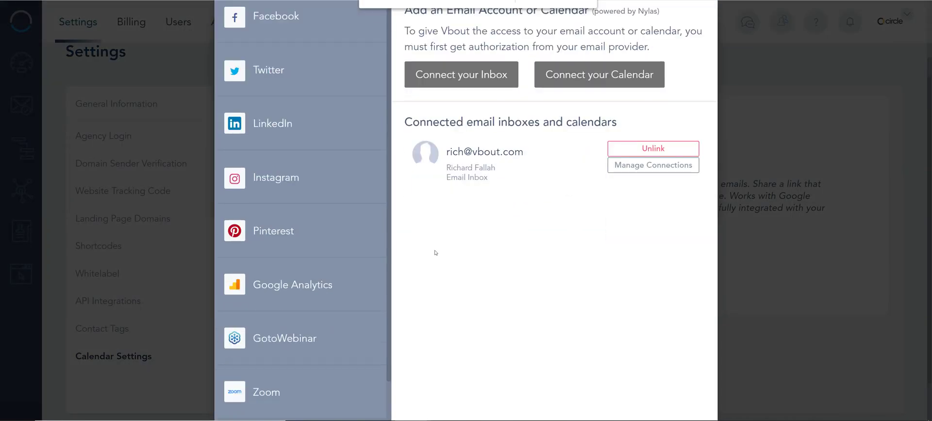
scroll(438, 202, up, 2)
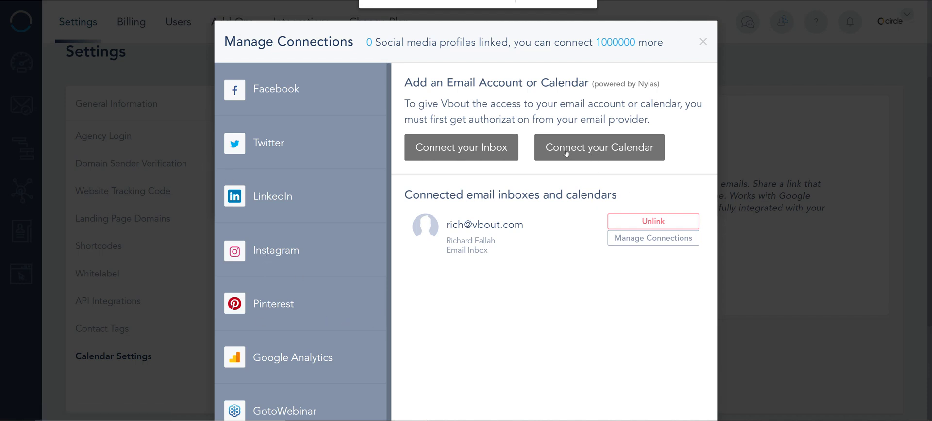
click(594, 148)
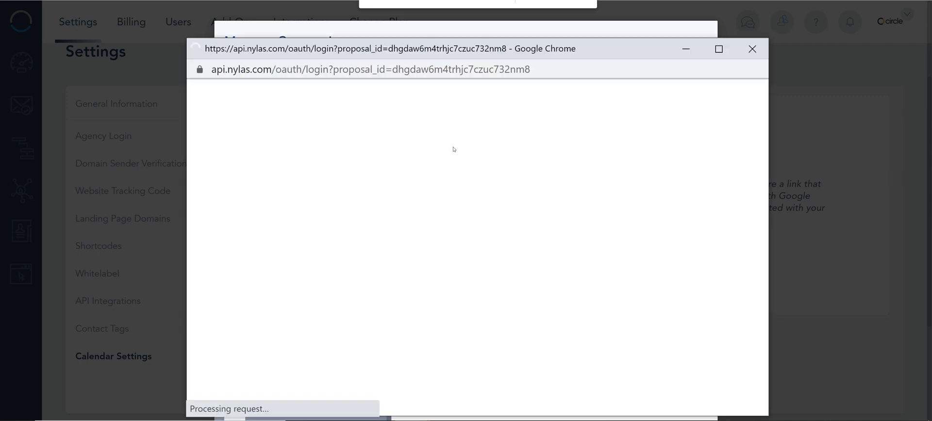
- Sign in to the calendar authorization window with the account's email address
scroll(459, 169, down, 1)
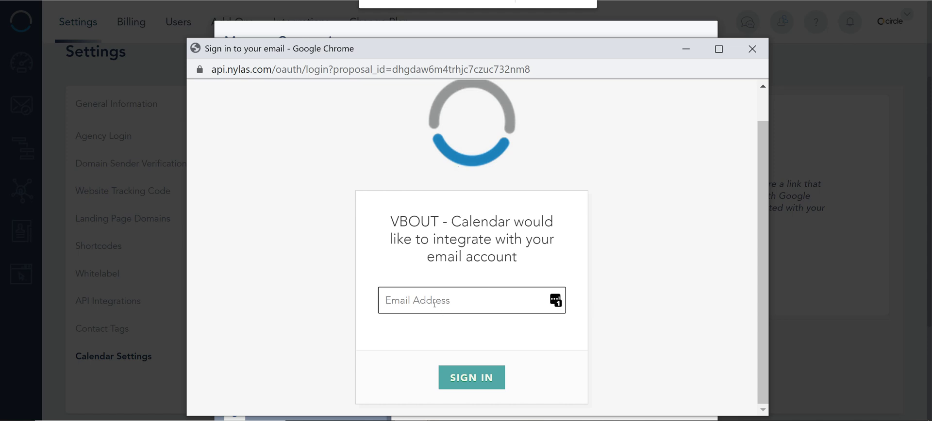
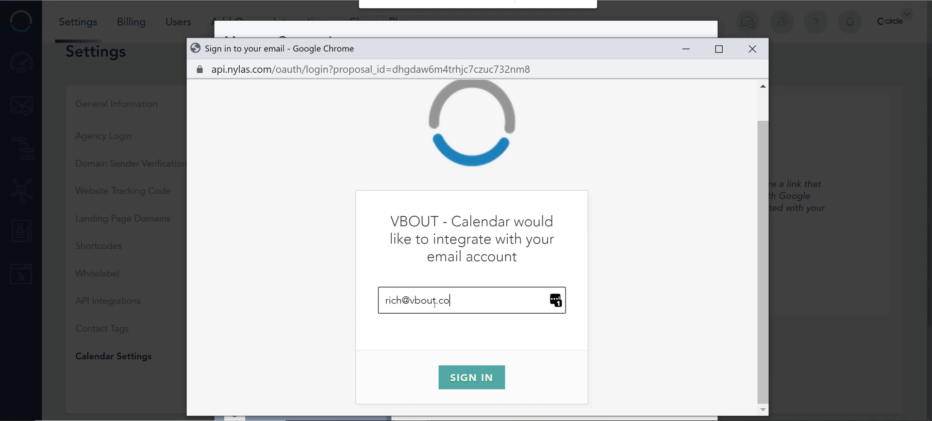
click(469, 386)
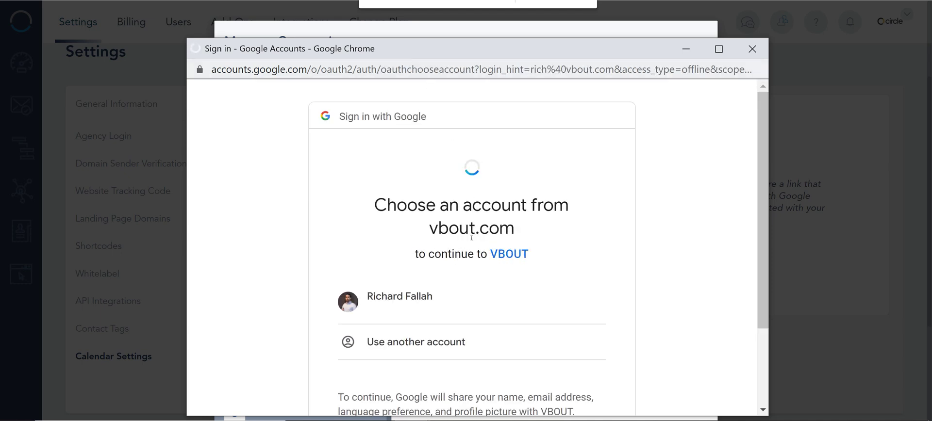
- Choose the suggested Google account and allow access to Google Calendar
scroll(466, 202, down, 3)
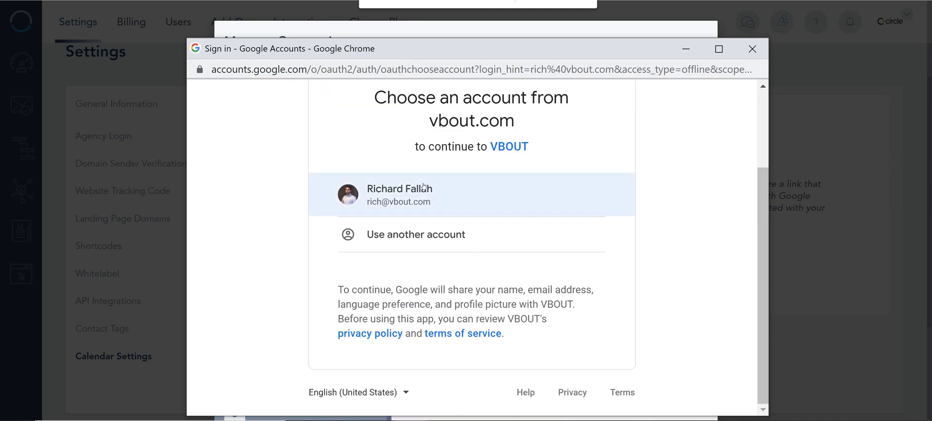
click(423, 183)
click(724, 51)
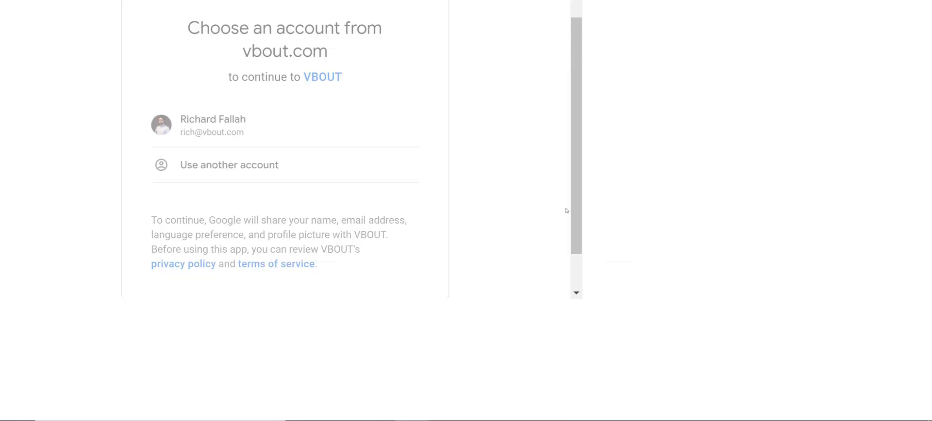
scroll(606, 273, down, 3)
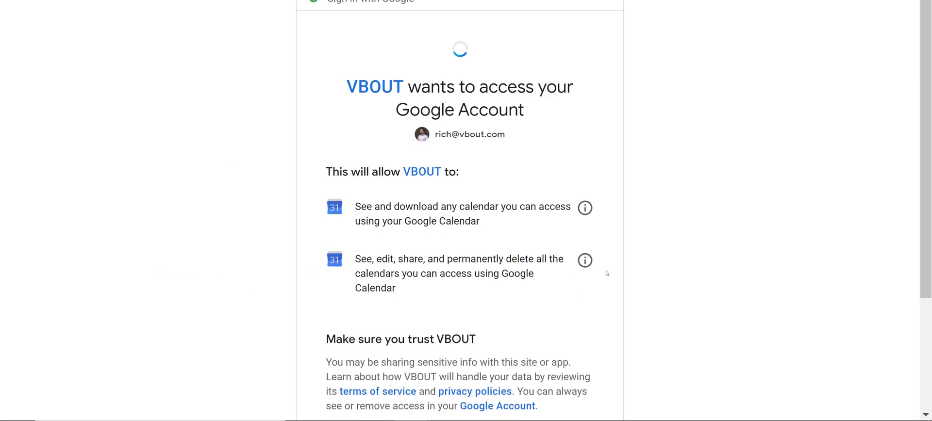
scroll(589, 290, up, 3)
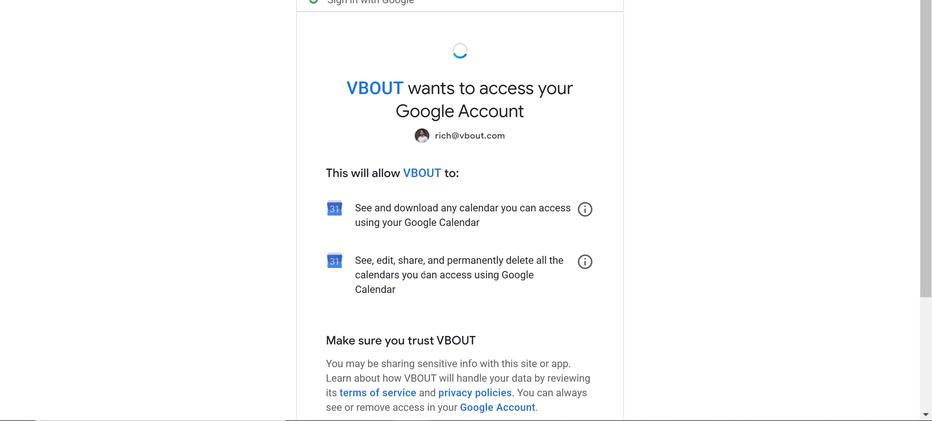
scroll(475, 203, down, 3)
click(545, 316)
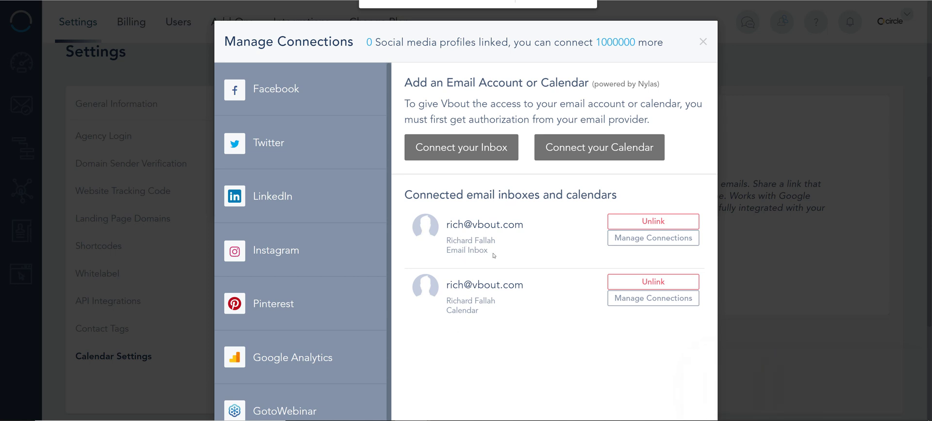
- Review the Email Inbox and new Calendar entries, then close Manage Connections
drag(493, 255, 444, 169)
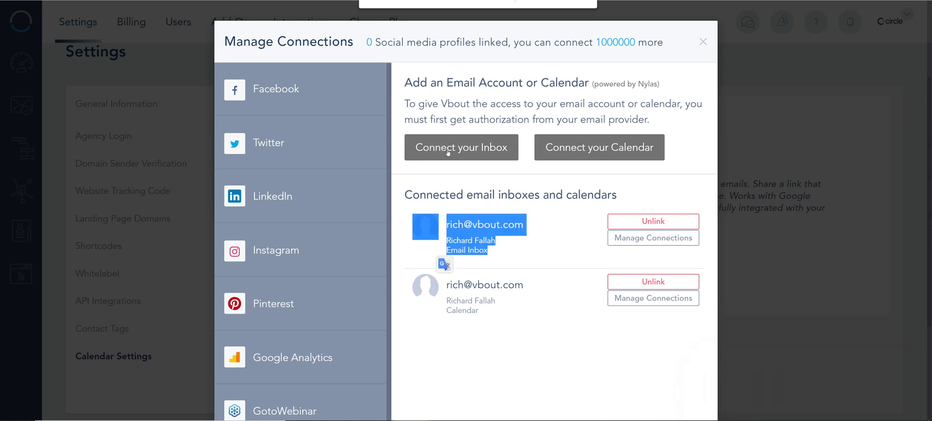
drag(476, 313, 442, 275)
drag(482, 315, 456, 311)
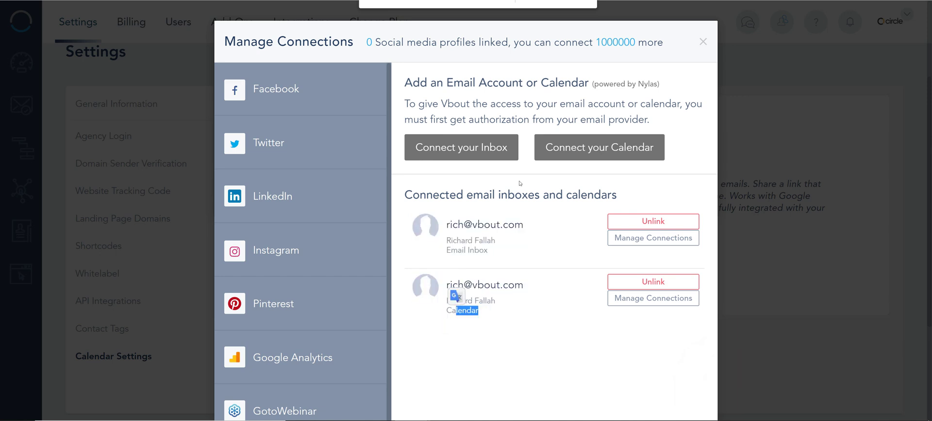
click(701, 41)
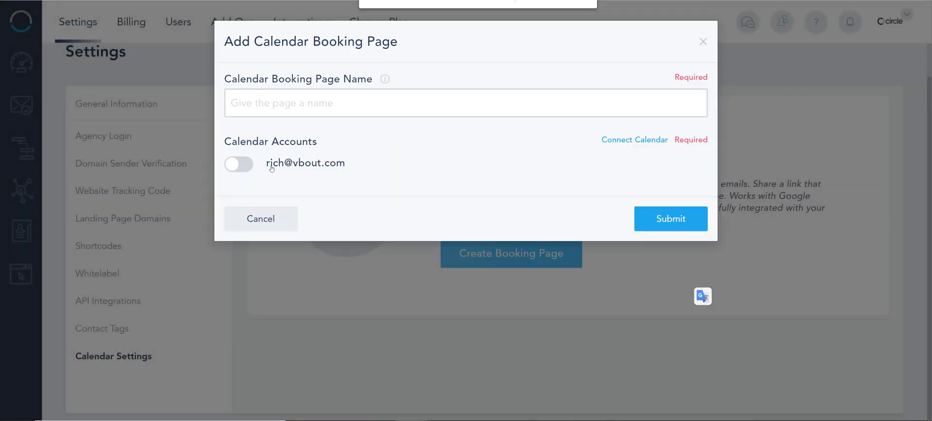
- Enable the connected calendar, name the page 'Lead Buffer Consultation Calendar', and submit
click(240, 165)
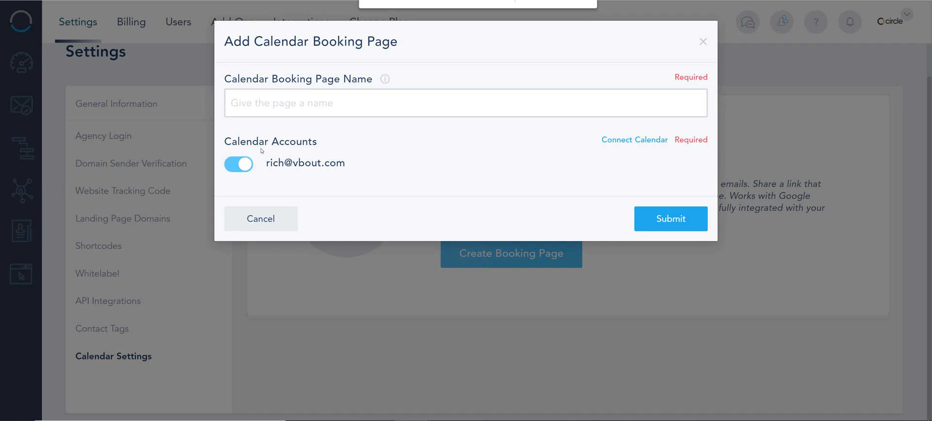
click(268, 107)
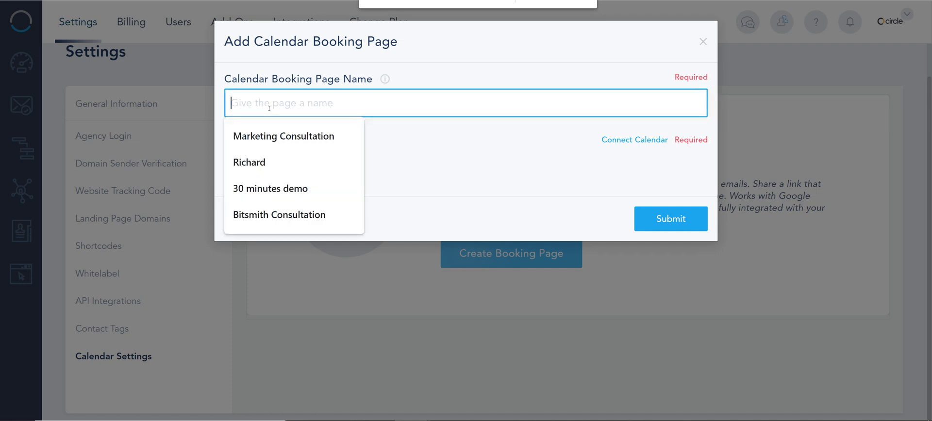
text(Lead)
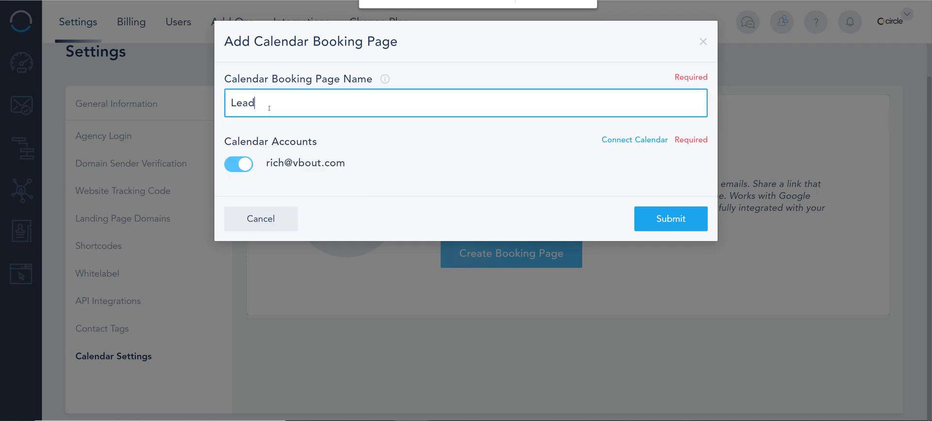
text( Buffer Consultation Calendar)
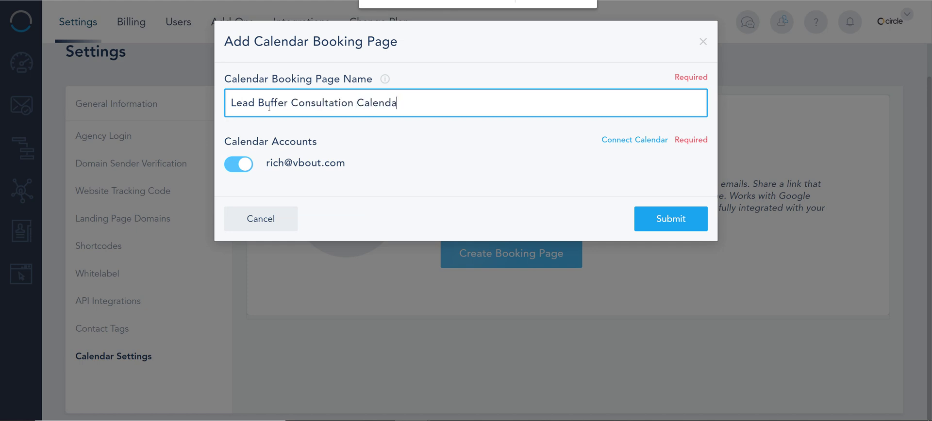
click(674, 220)
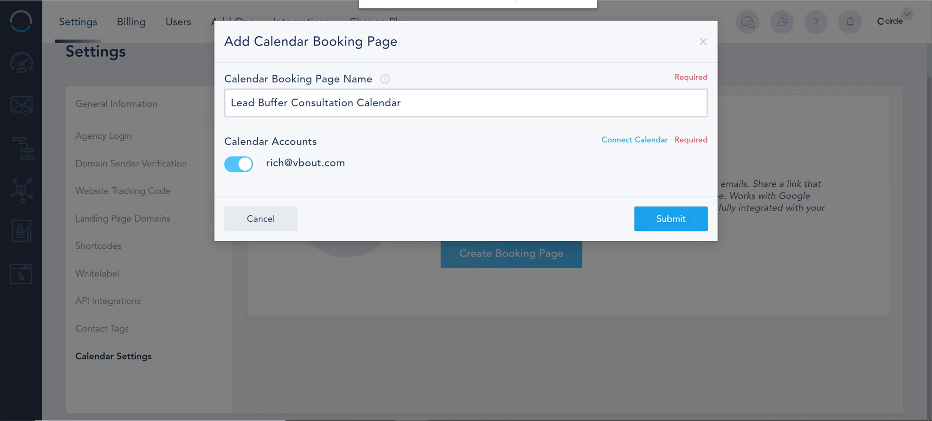
click(647, 225)
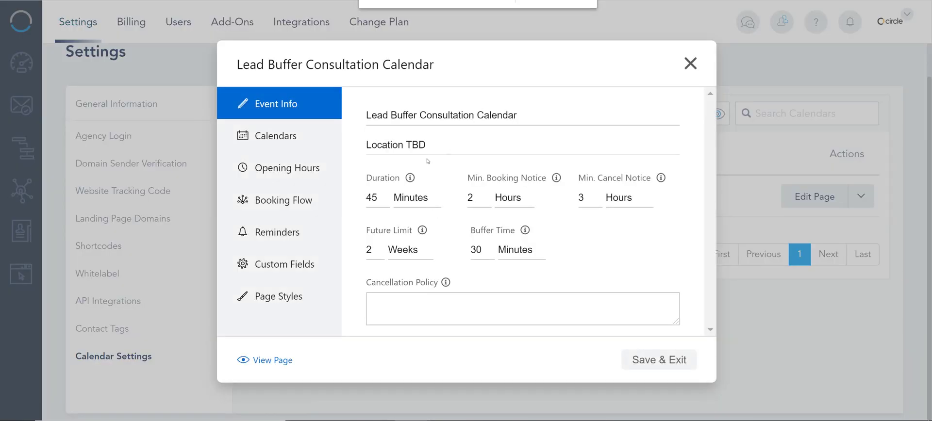
- Replace 'Location TBD' with the gotomeet.com/vbout location suggestion
drag(553, 119, 363, 125)
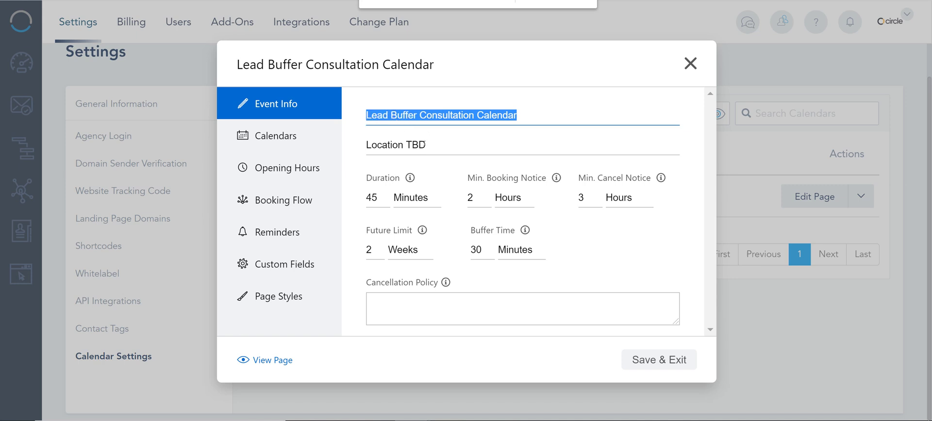
drag(426, 145, 314, 154)
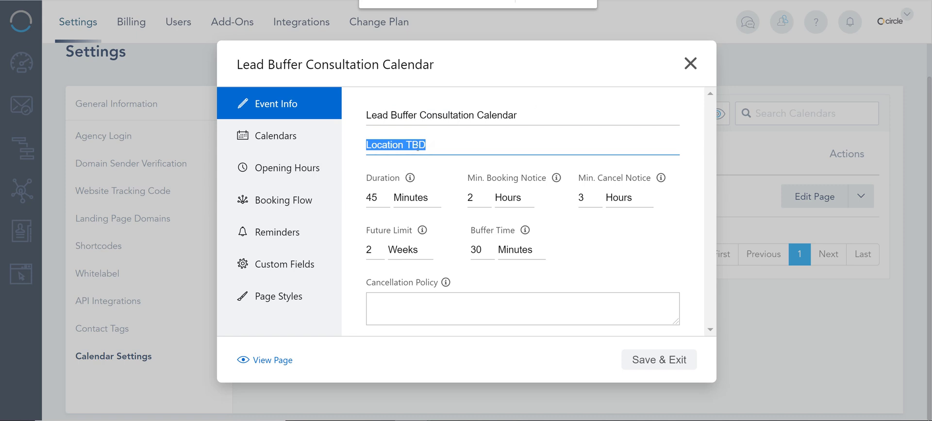
drag(418, 146, 370, 144)
drag(418, 152, 364, 150)
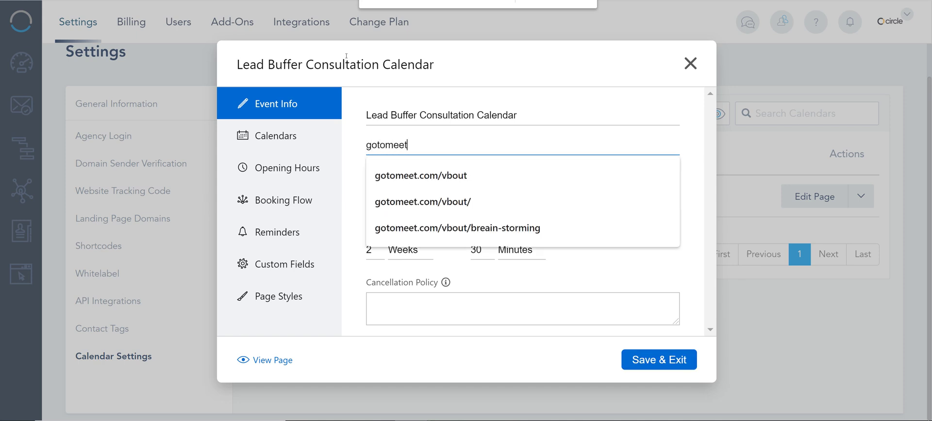
click(435, 182)
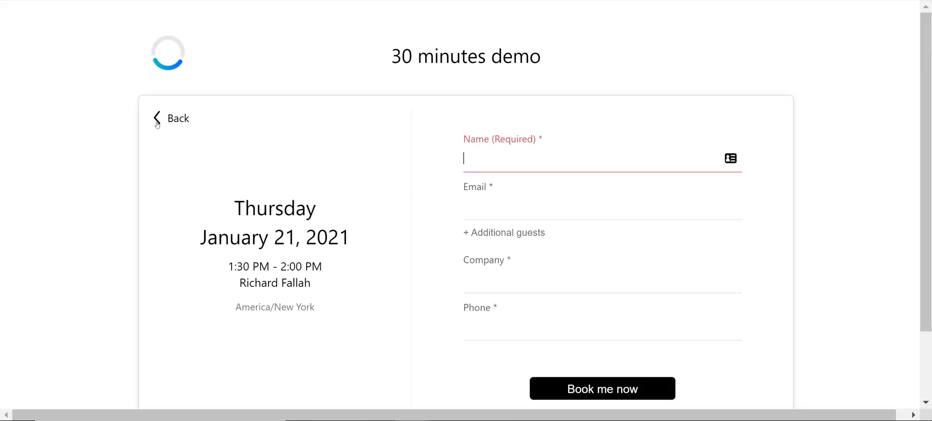
- Leave the time-slot view and return to the Lead Buffer calendar's availability settings
click(157, 122)
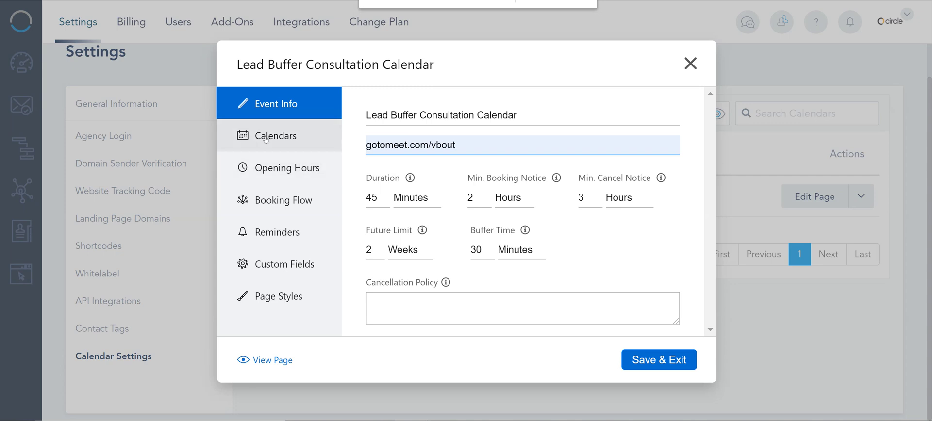
click(275, 136)
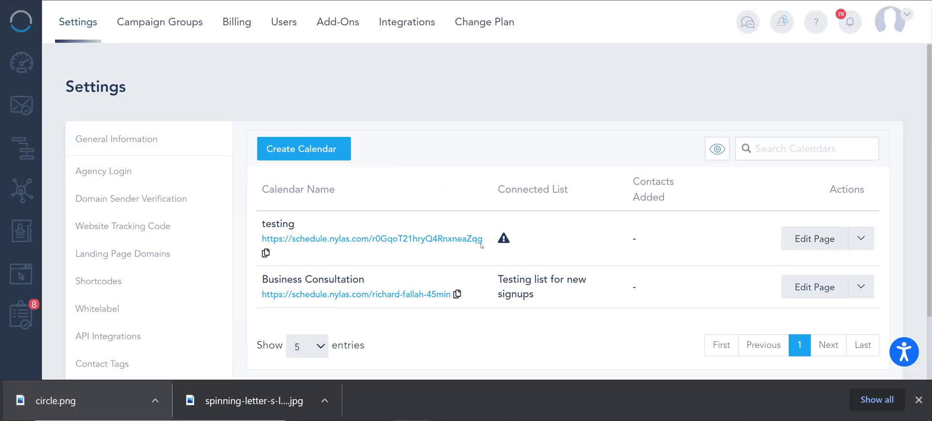
- Switch the testing calendar's booking assignment to Round Robin
click(831, 239)
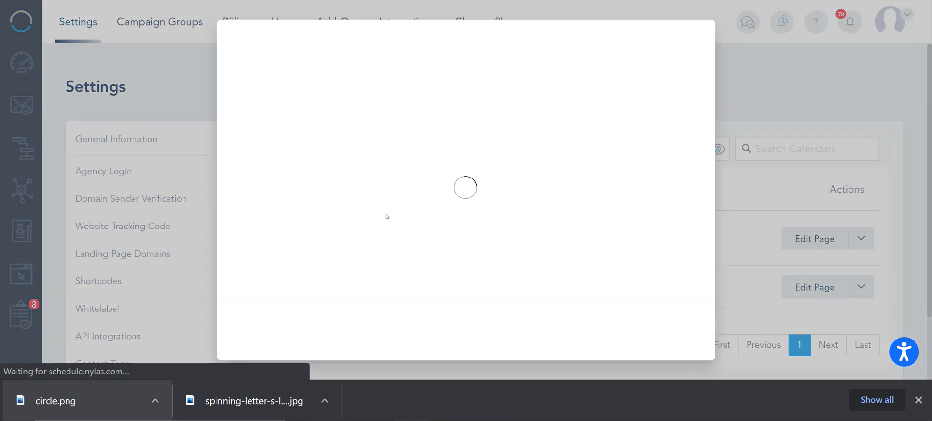
click(272, 115)
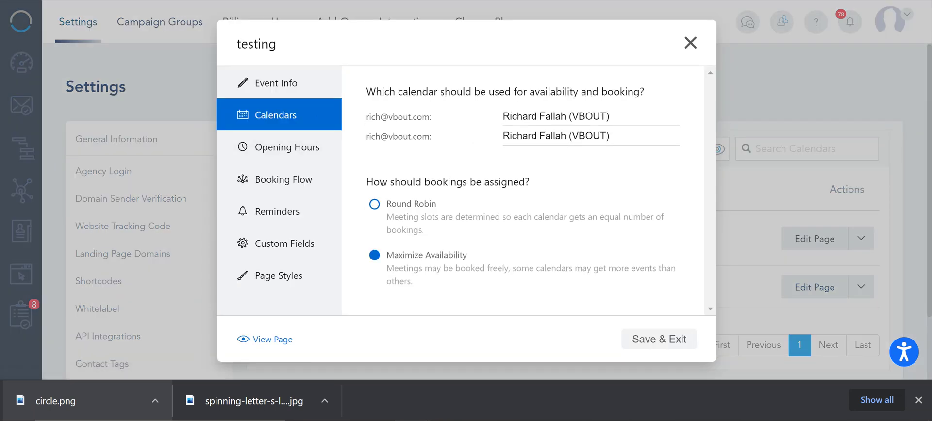
click(375, 204)
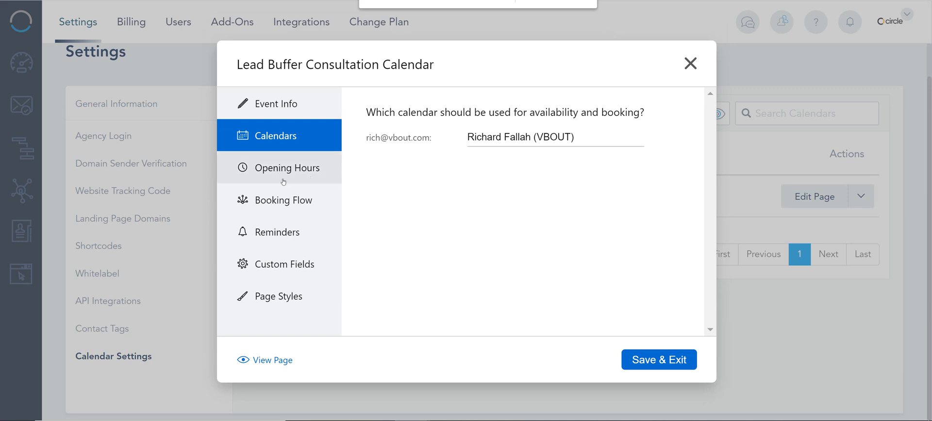
- Check the Mon–Fri 09:00–17:00 opening hours and the auto-confirm booking flow with hosted thank-you page
click(279, 179)
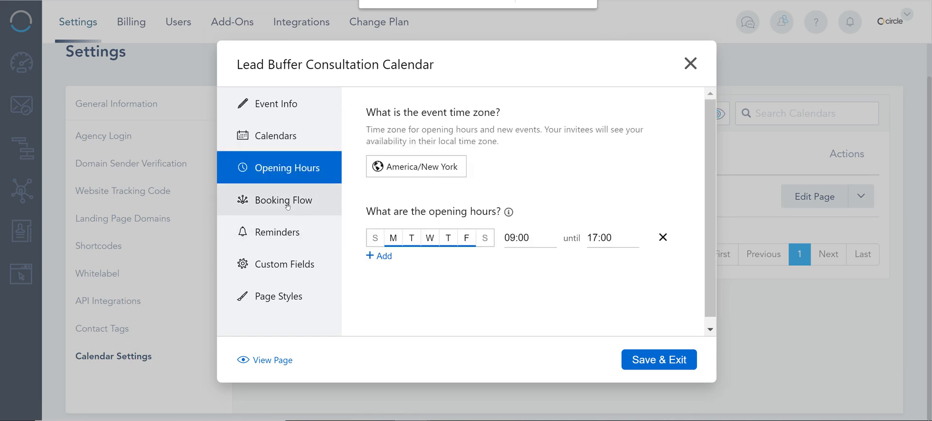
click(286, 203)
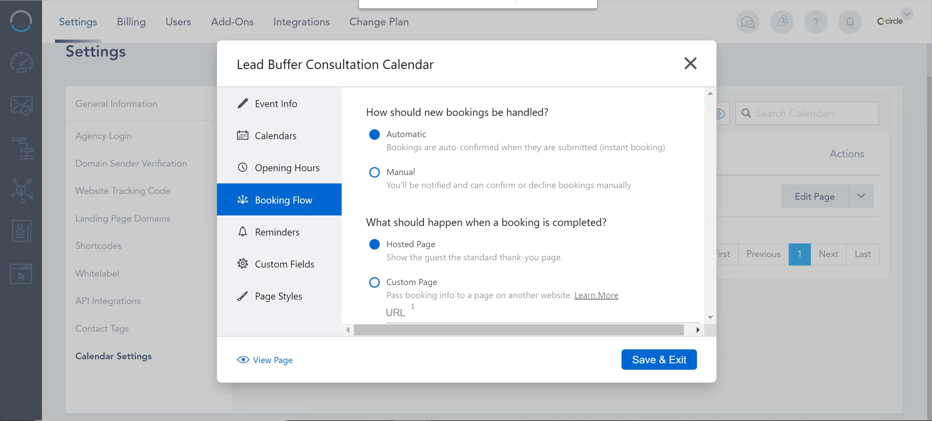
click(446, 310)
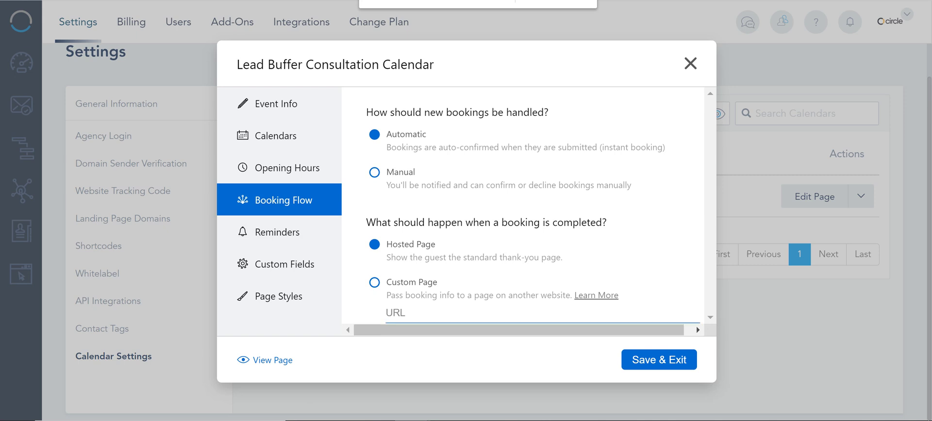
click(271, 232)
- Create a guest email reminder 30 minutes before the event, then review the reminder options
click(419, 233)
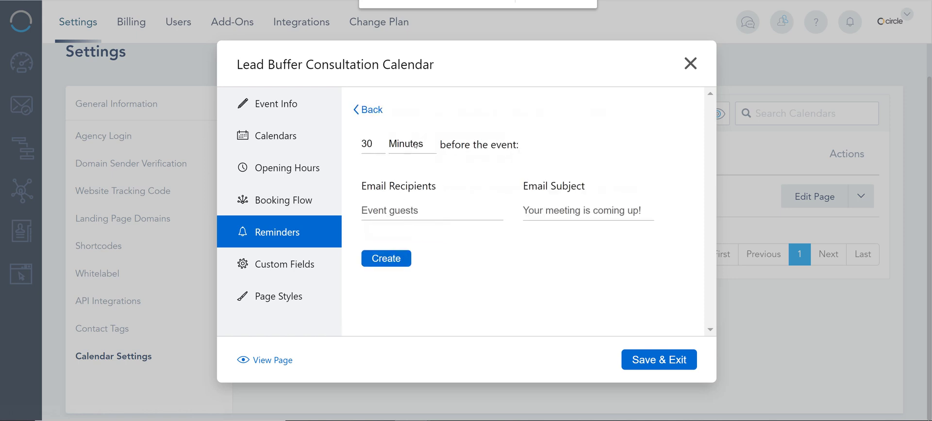
click(387, 262)
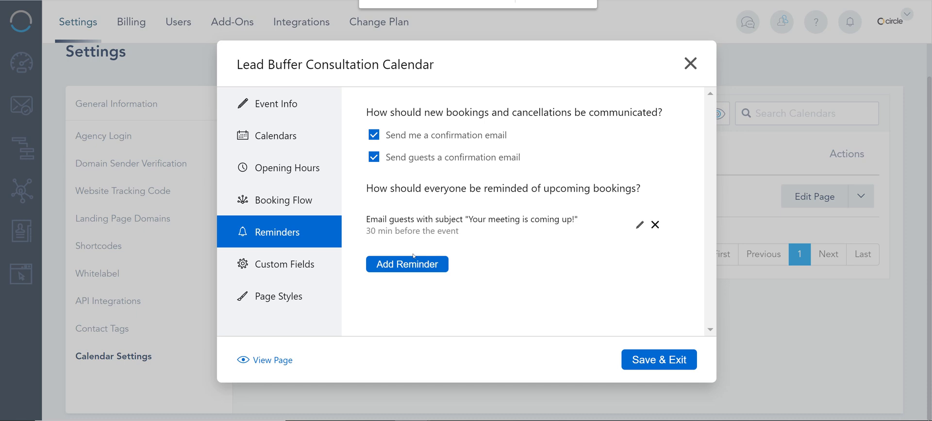
click(388, 264)
click(391, 214)
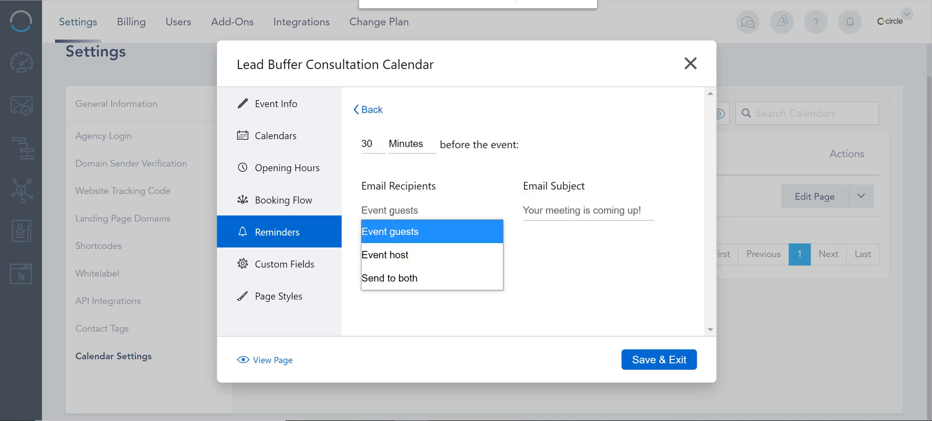
click(396, 231)
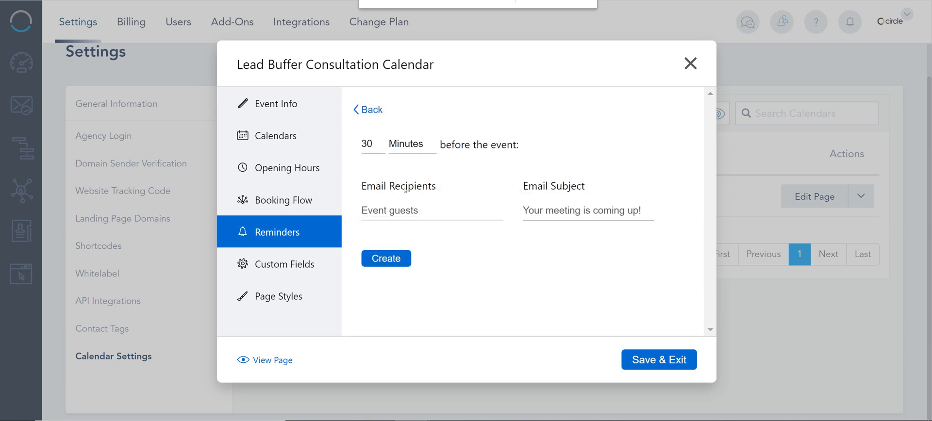
click(378, 147)
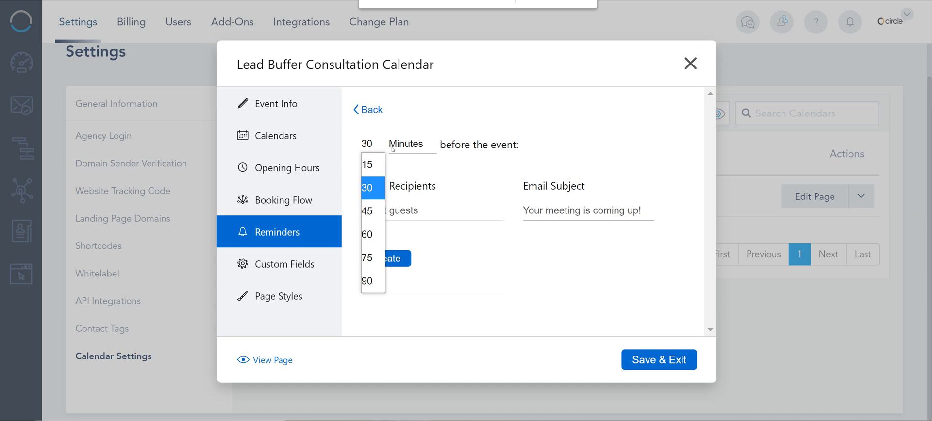
click(273, 265)
click(273, 265)
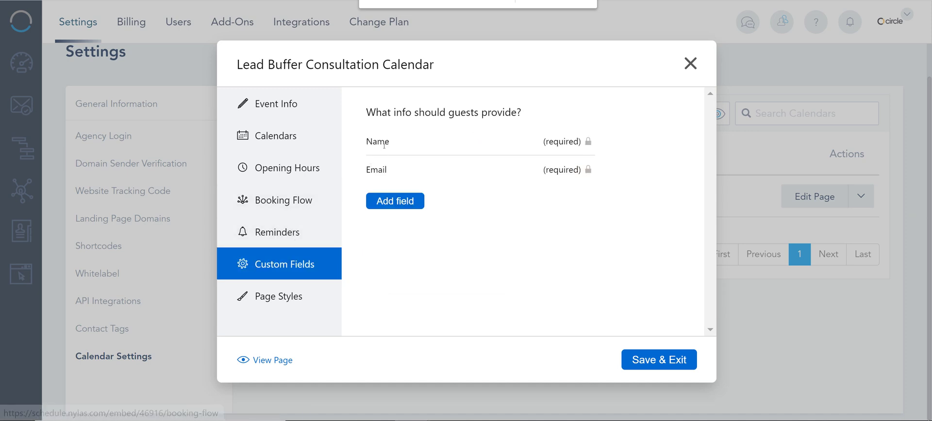
- Add a required Text field labelled 'Company' to the guest information fields
click(393, 200)
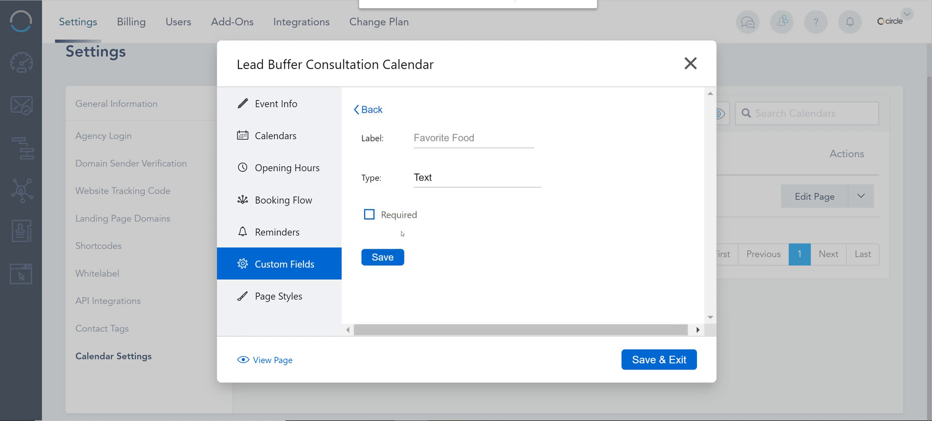
click(433, 139)
text(Company)
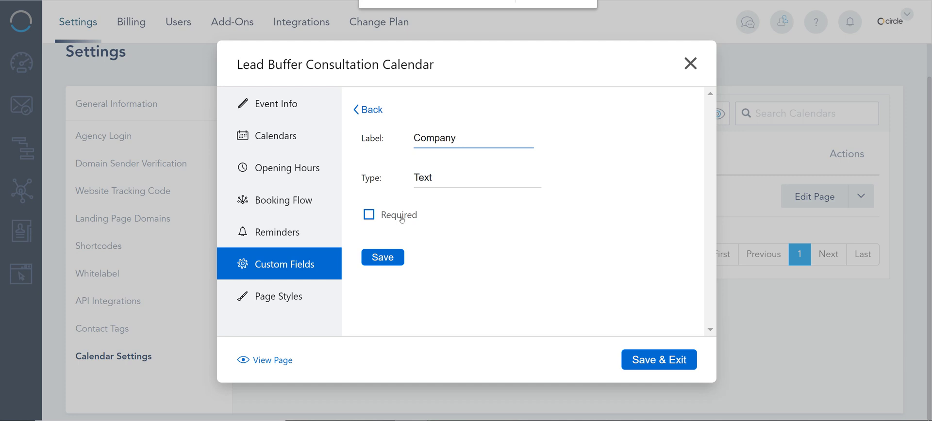
click(425, 183)
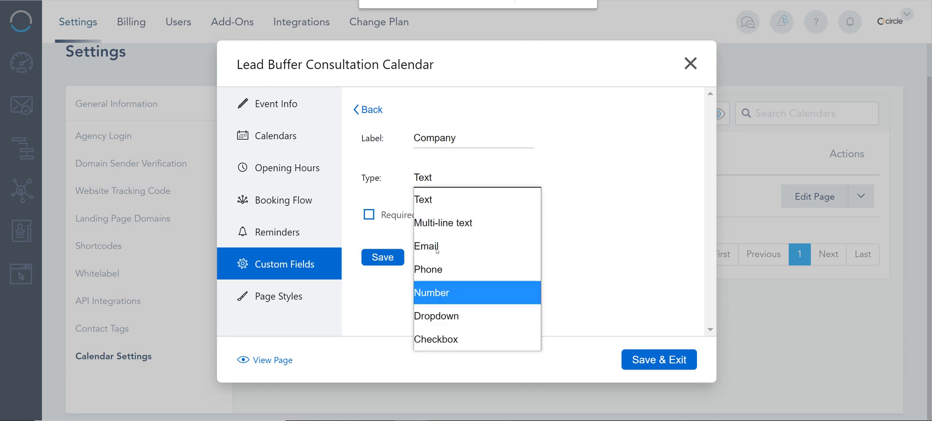
click(380, 210)
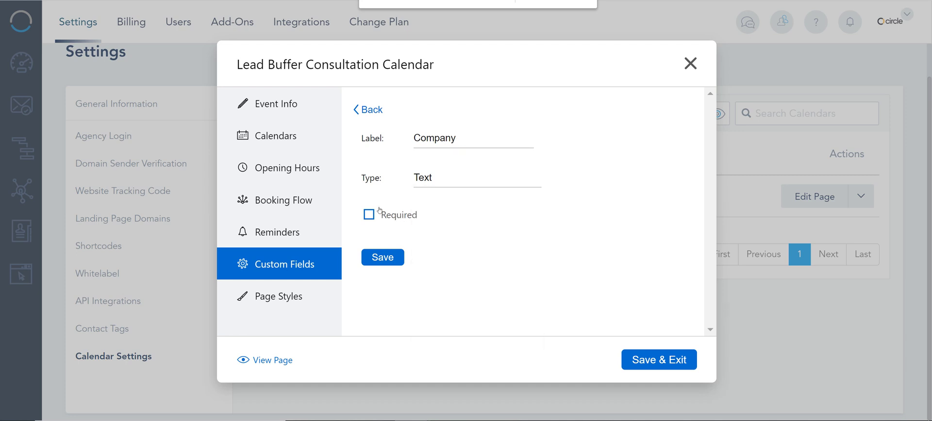
click(380, 255)
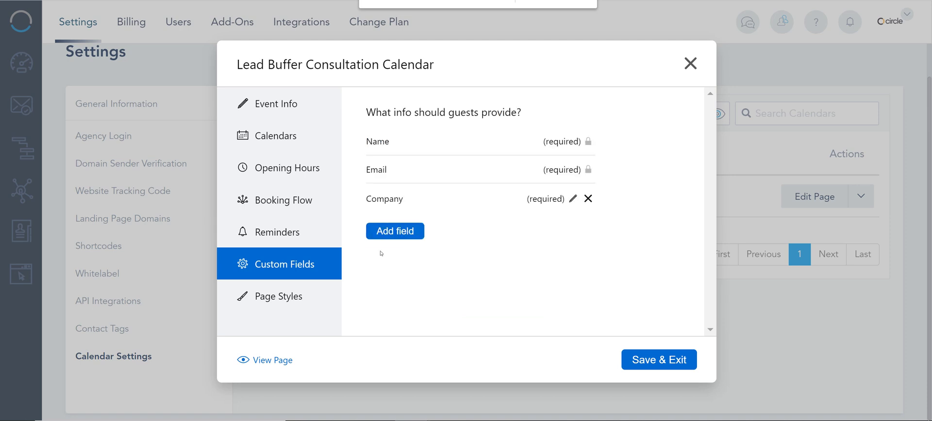
- Relabel the submit button 'Book Me Now' and save page styles with company Lead Buffer, colour #0068D3
click(274, 295)
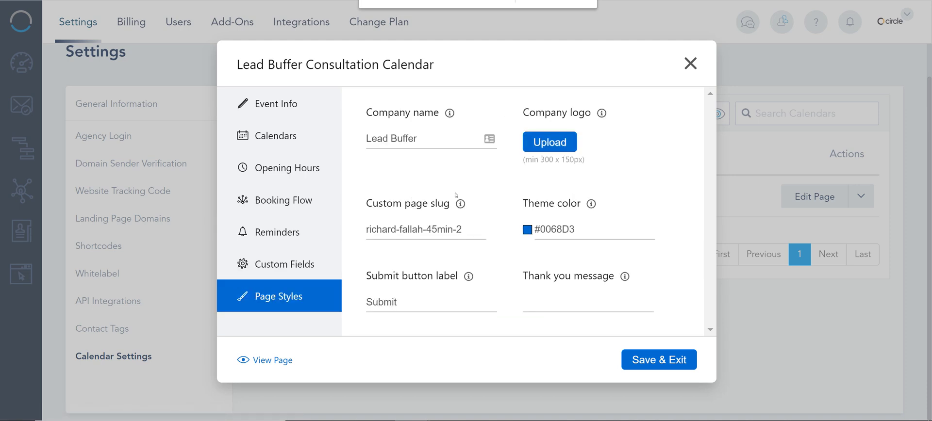
click(557, 146)
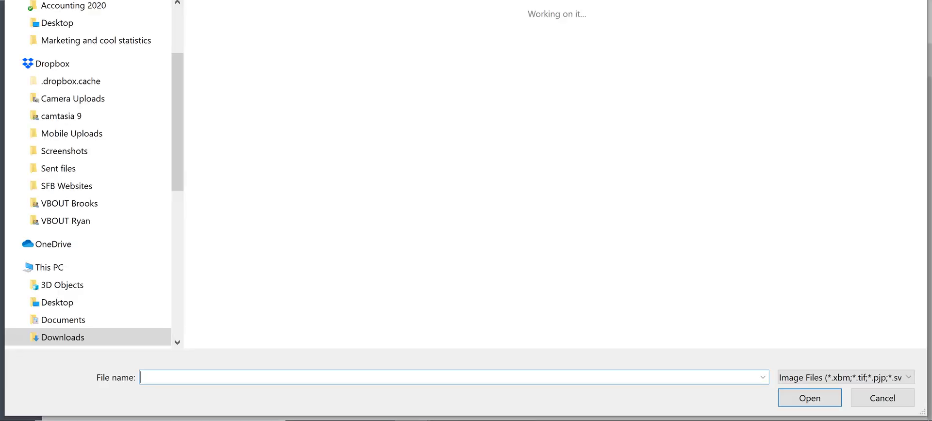
key(Escape)
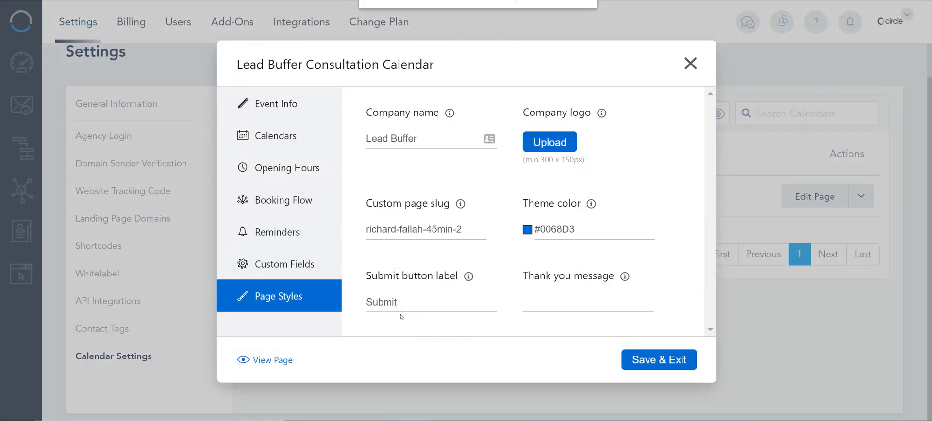
drag(401, 304, 346, 302)
text(Book ME)
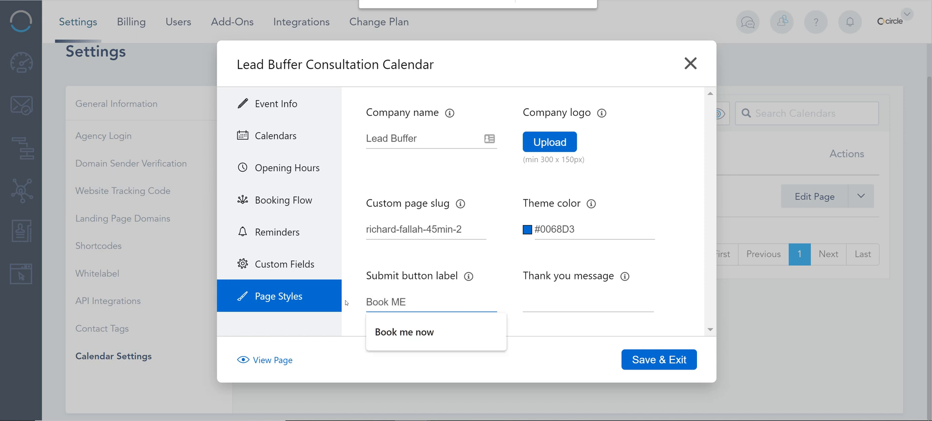
key(BackSpace)
text(e Now)
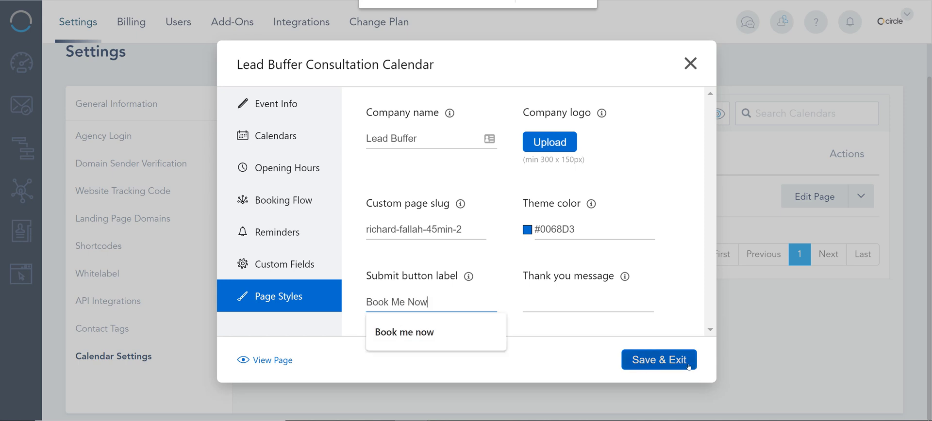
click(445, 229)
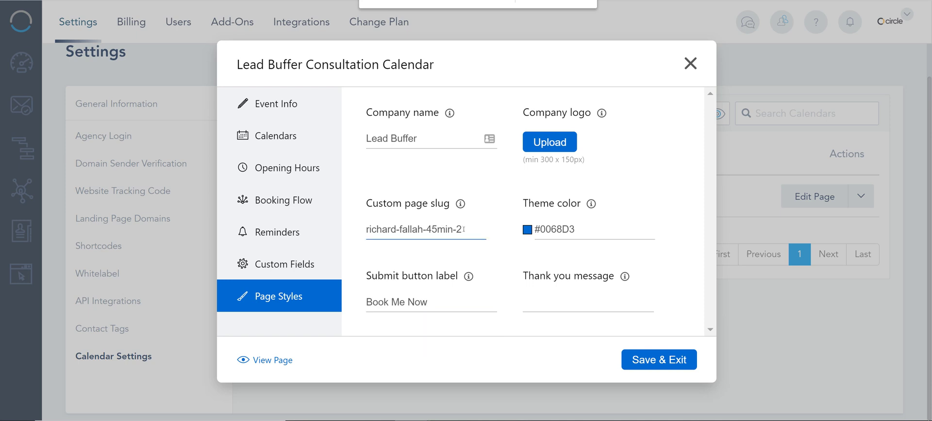
drag(464, 229, 365, 229)
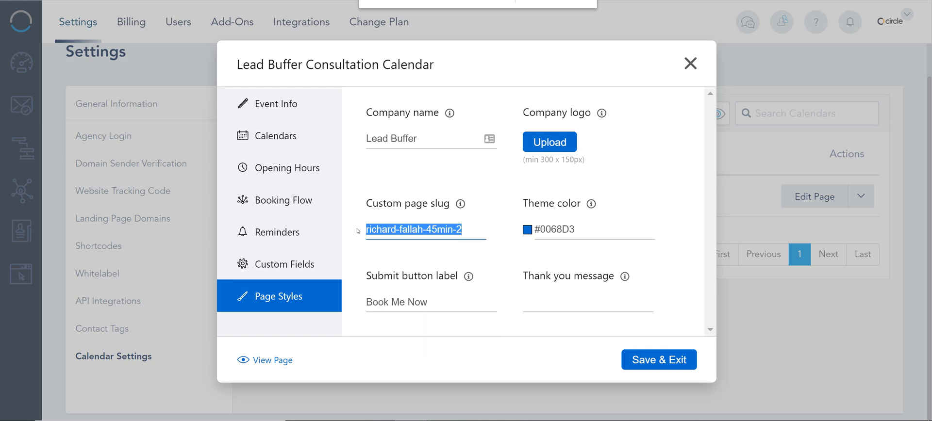
click(678, 362)
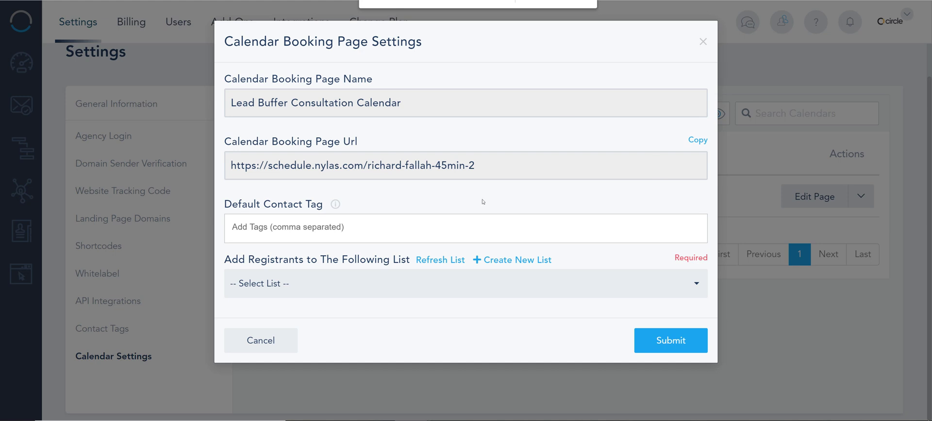
- Set the default contact tag 'booked demo' and add registrants to the Expo 2020 list
click(332, 227)
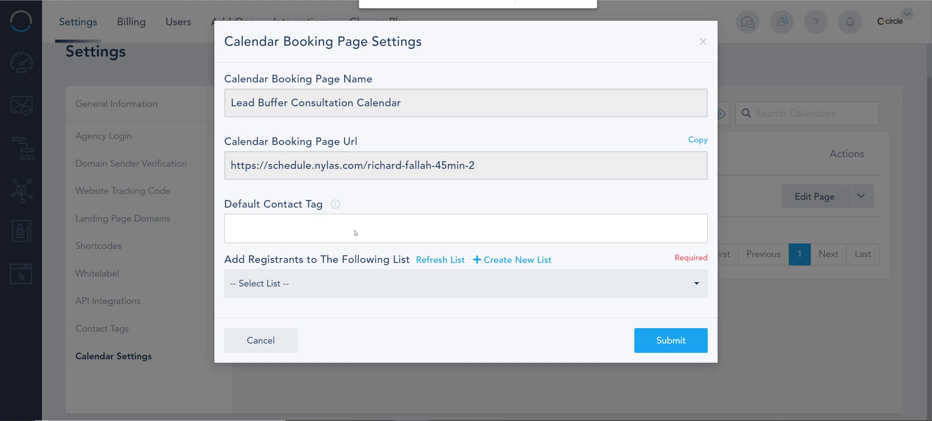
text(booked demo)
key(Return)
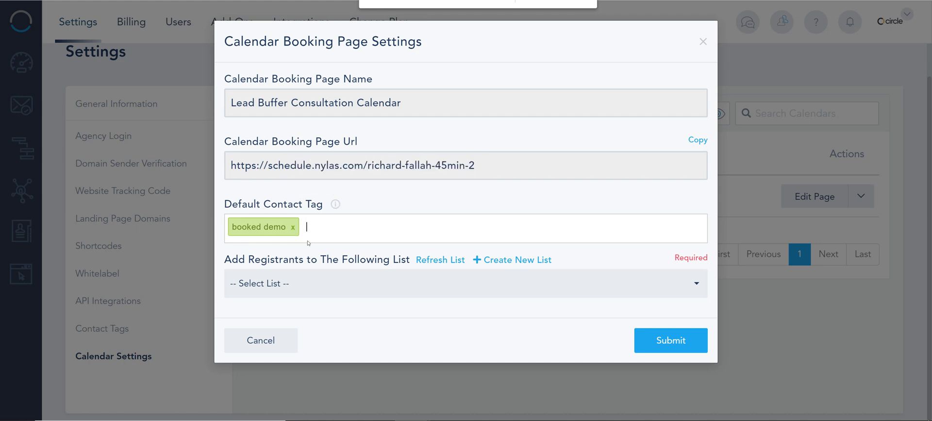
click(309, 287)
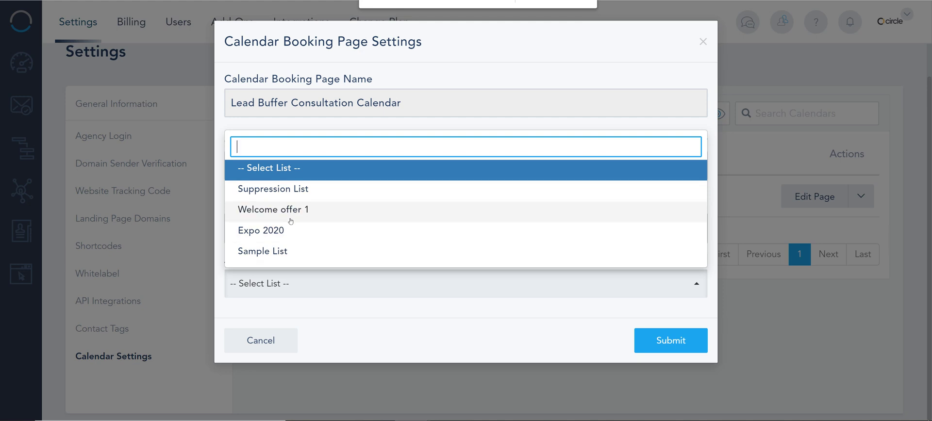
click(285, 237)
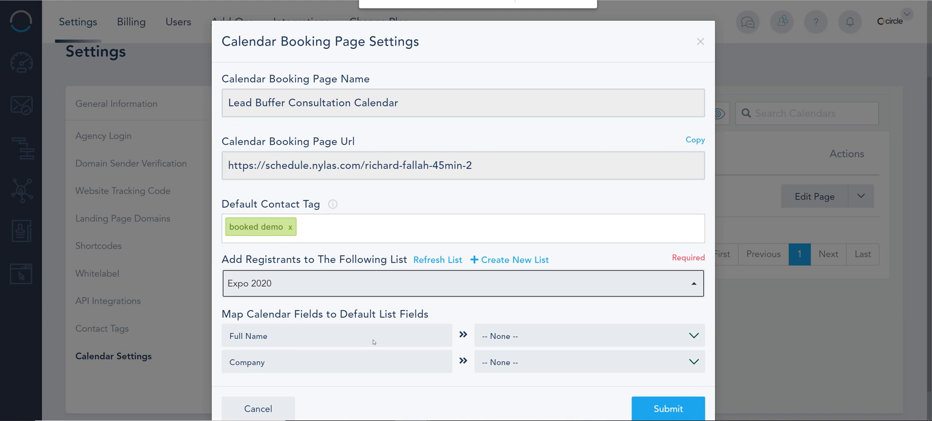
- Switch the registrant list from Expo 2020 to the Sample List
click(537, 339)
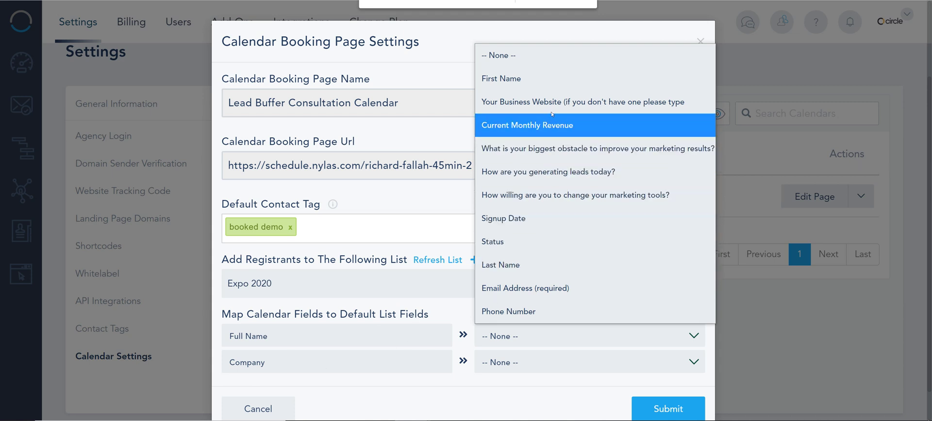
click(547, 80)
click(531, 366)
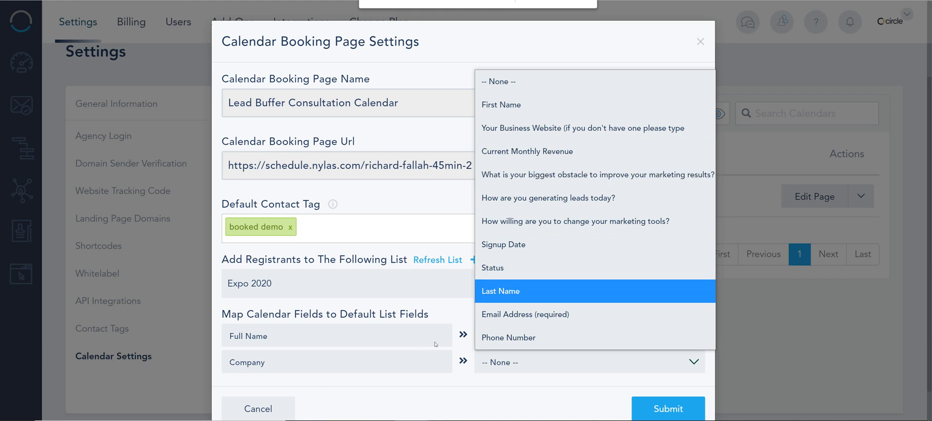
click(405, 295)
click(385, 296)
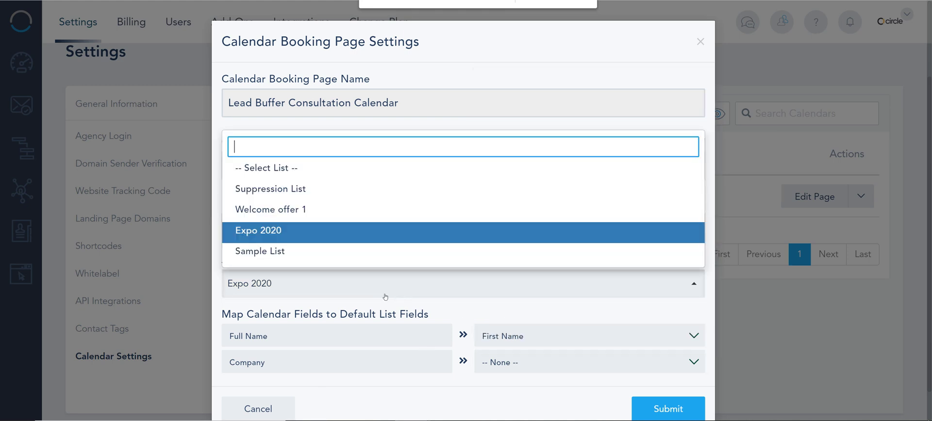
click(340, 251)
- Map Full Name to Full Name, leave Company unmapped, submit, and open the live booking page
click(556, 336)
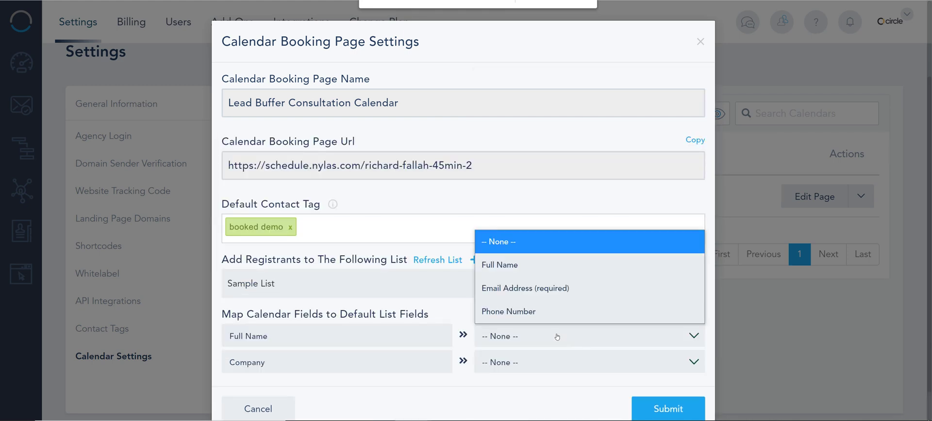
click(516, 265)
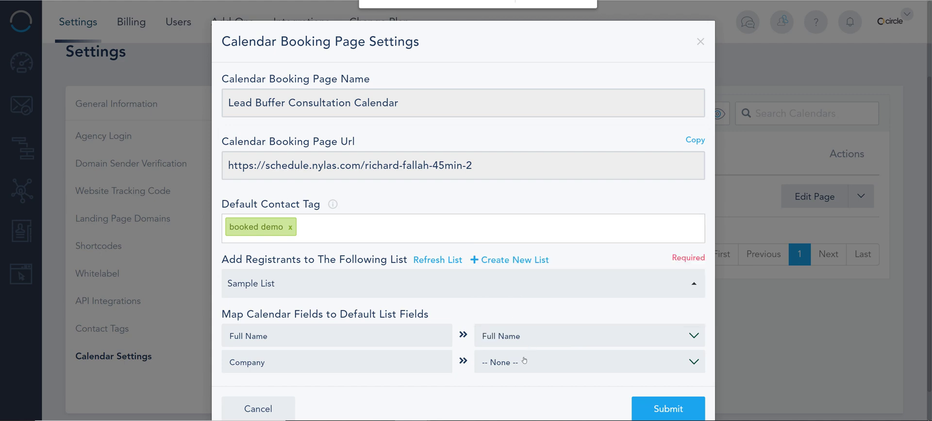
click(518, 363)
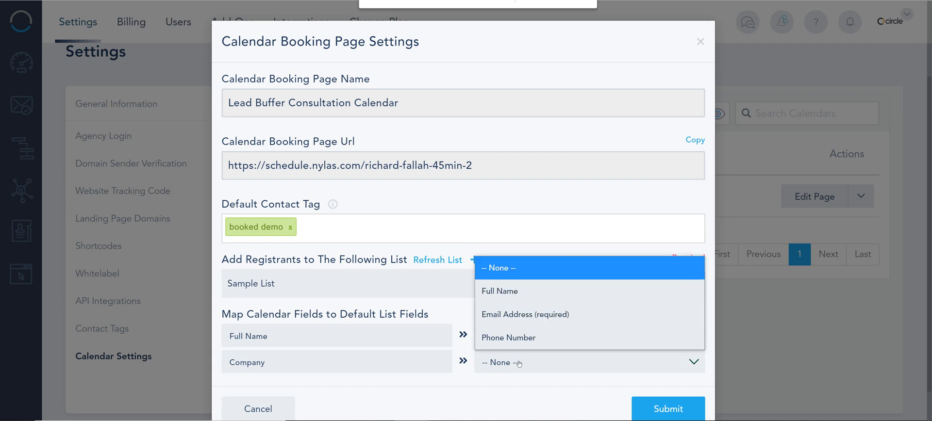
click(491, 418)
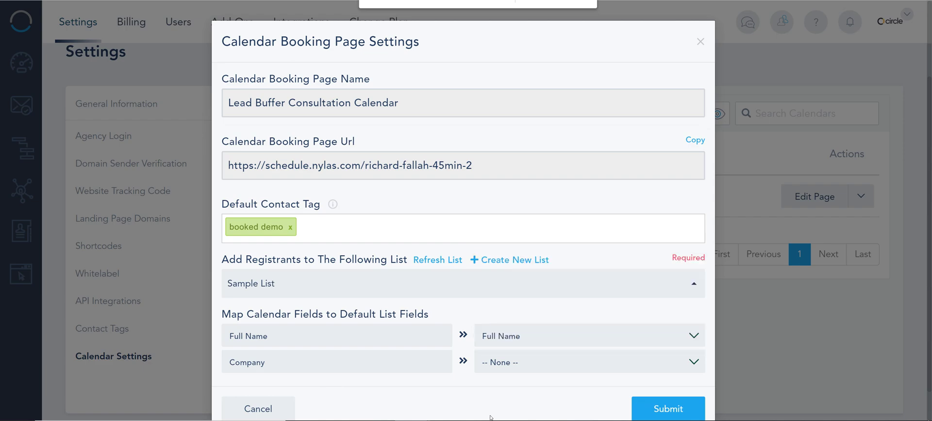
click(674, 413)
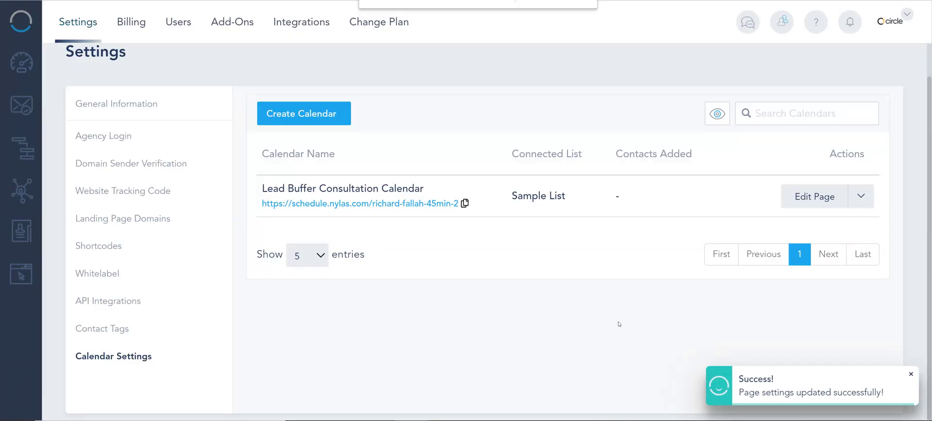
click(403, 203)
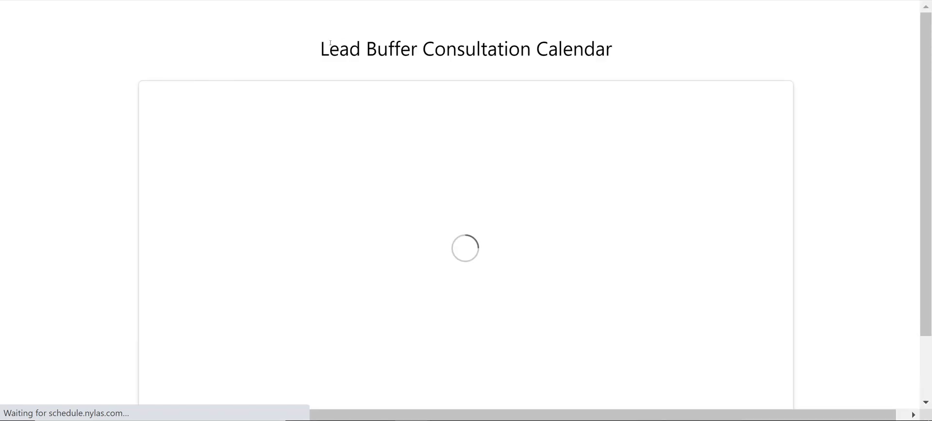
- On the live booking page, pick Friday, January 22nd and the 1:15 PM slot
drag(319, 48, 740, 54)
click(740, 55)
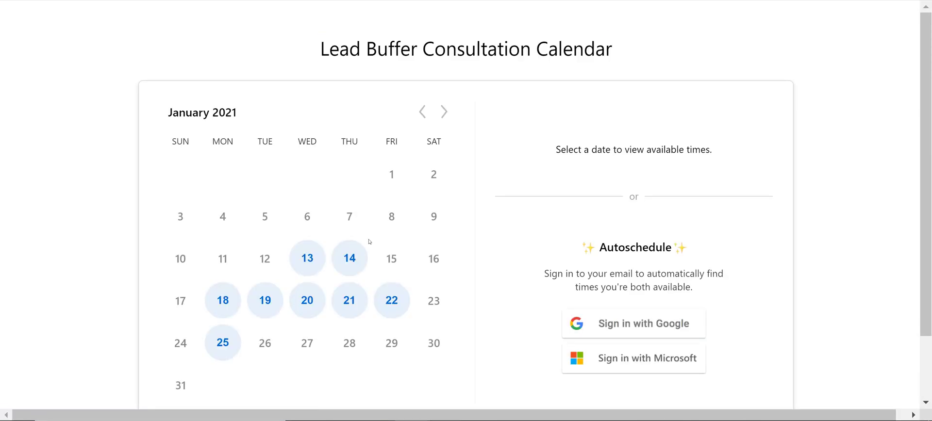
click(391, 301)
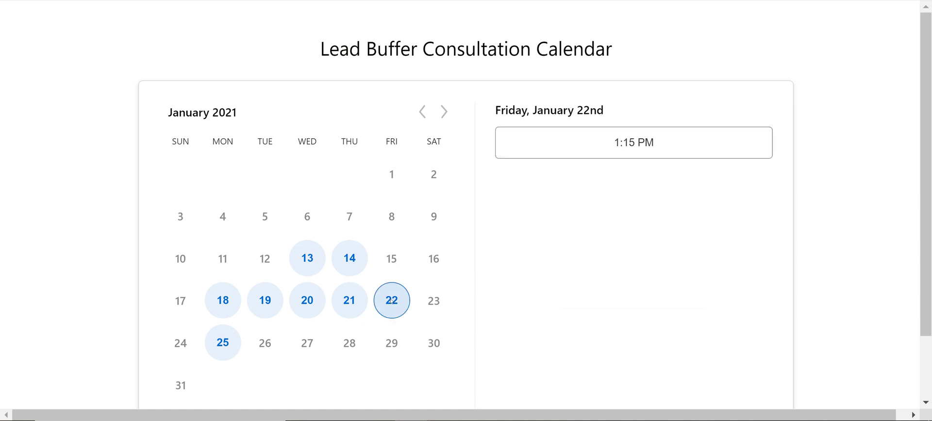
click(648, 145)
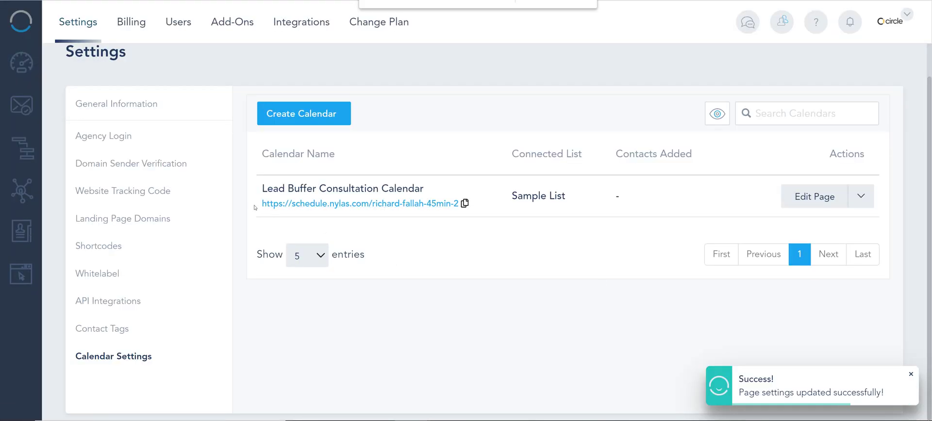
drag(256, 207, 485, 241)
click(768, 215)
click(814, 197)
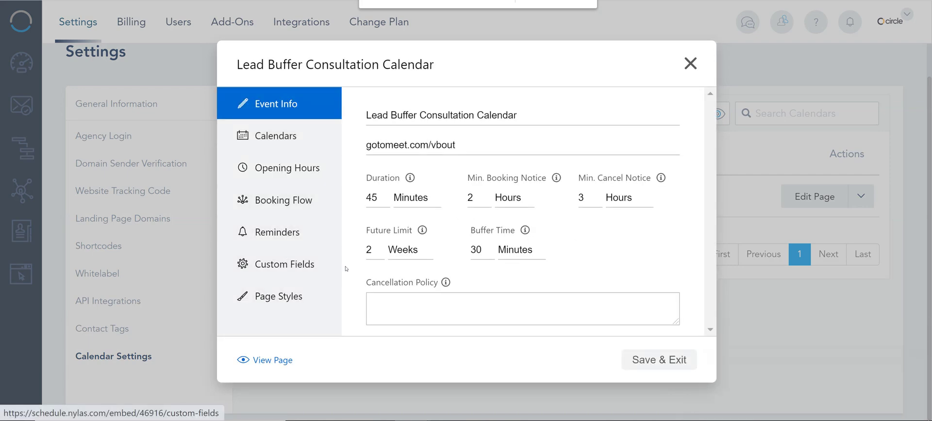
click(270, 302)
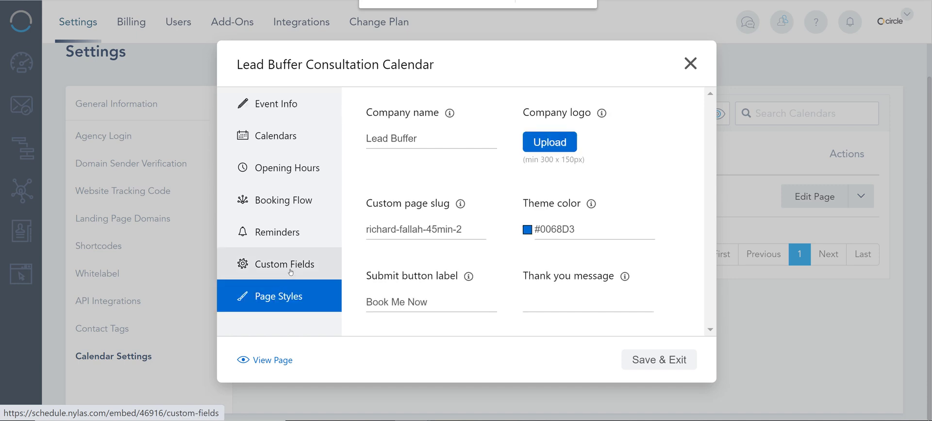
click(460, 229)
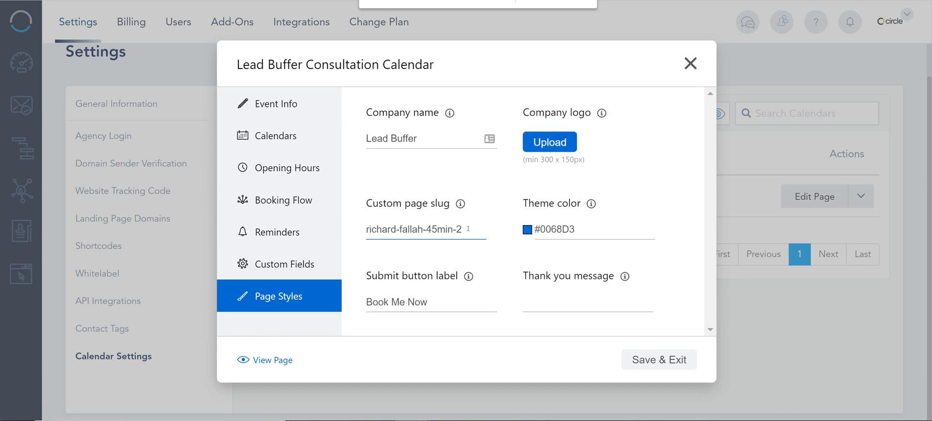
click(690, 64)
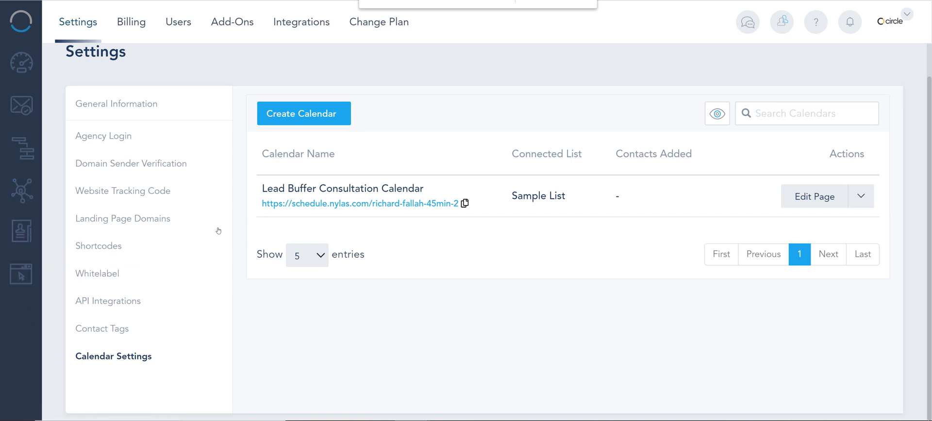
- Show the Settings and Delete actions for the Lead Buffer Consultation Calendar
drag(251, 206, 421, 213)
click(477, 230)
click(860, 198)
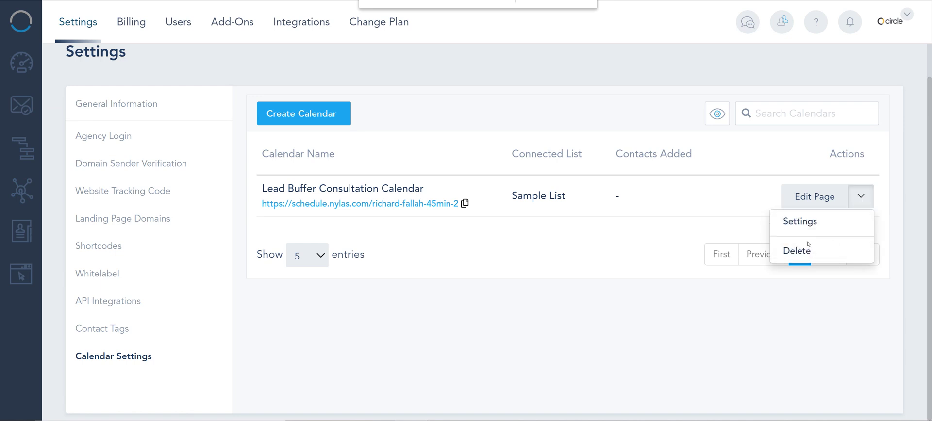